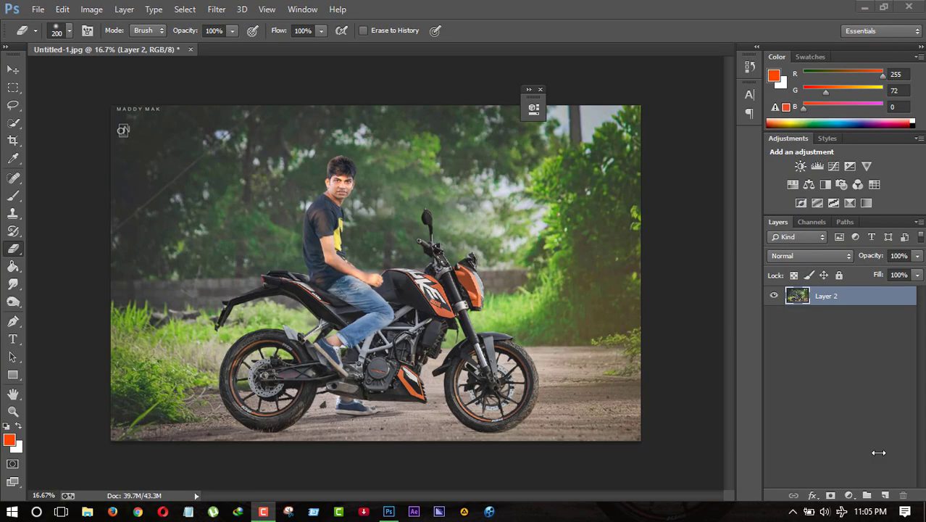
Duplicate Layer 2 as Layer 2 copy.
right_click(880, 299)
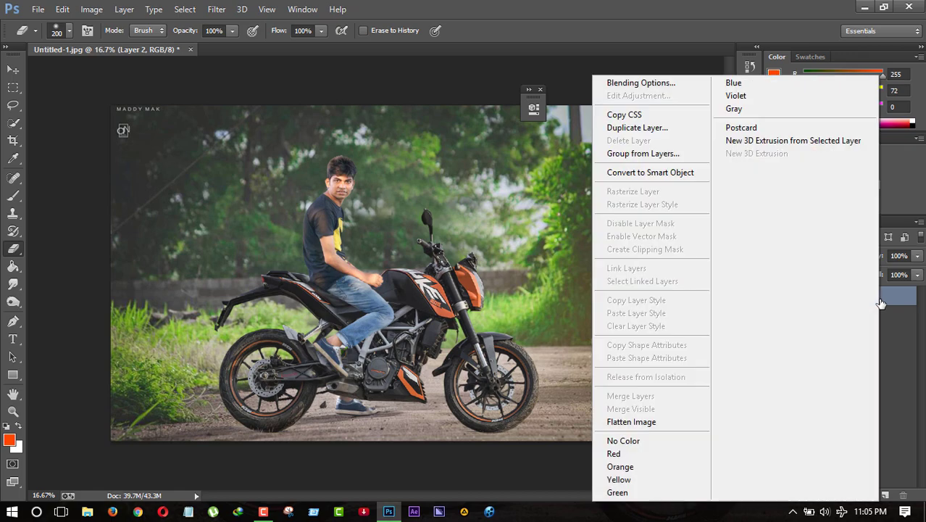
left_click(637, 128)
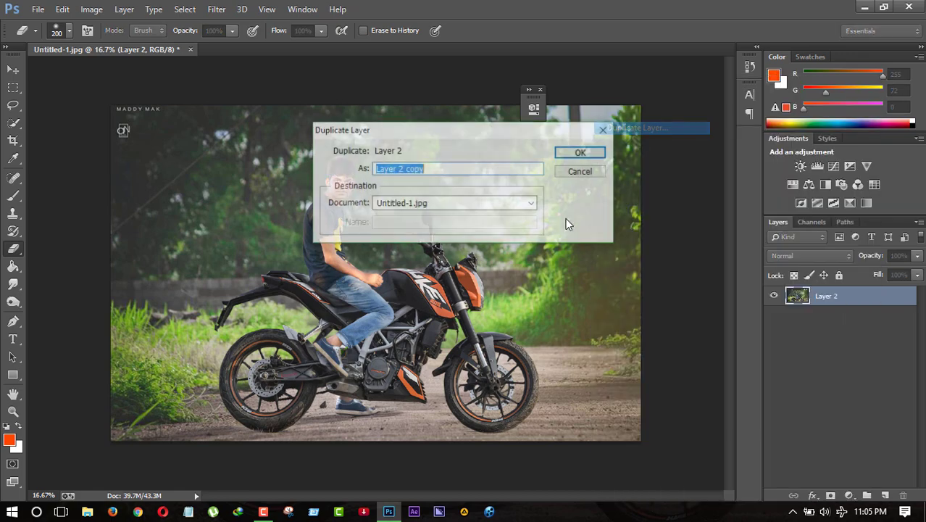
left_click(586, 152)
Apply Shadows/Highlights to the copy with the shadows amount dragged down to 0.
left_click(92, 10)
mouse_move(112, 45)
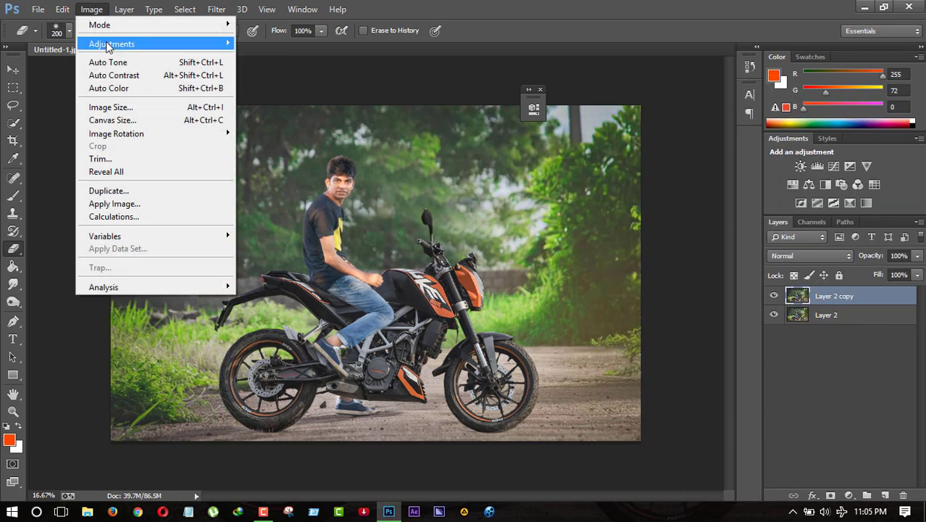
left_click(311, 269)
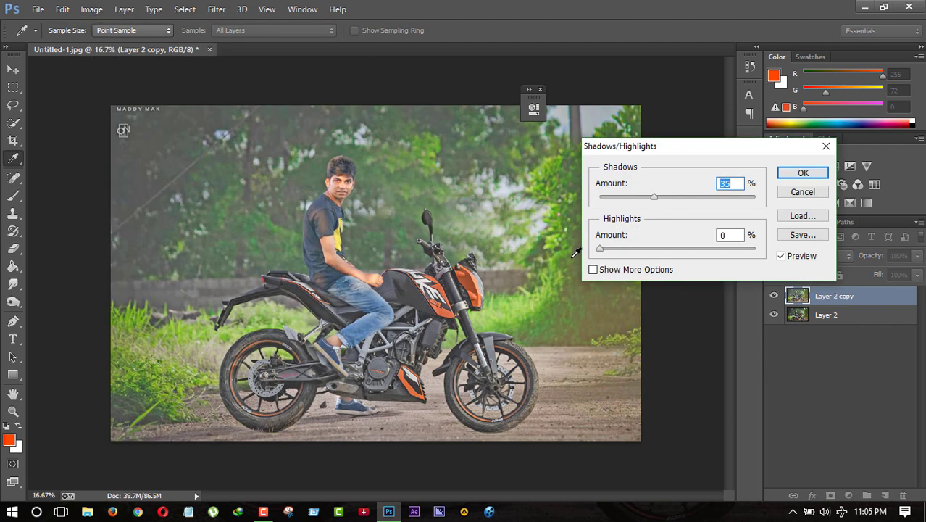
left_click(619, 197)
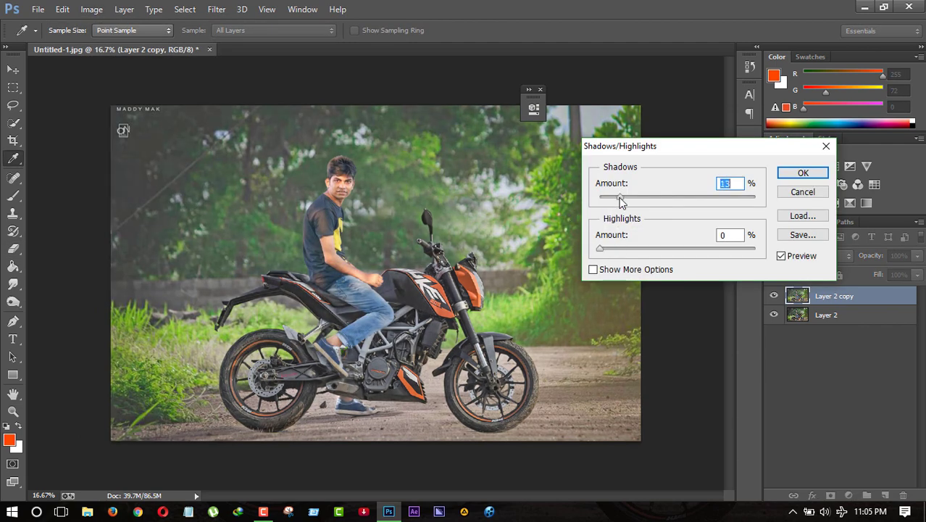
left_click_drag(619, 197, 599, 197)
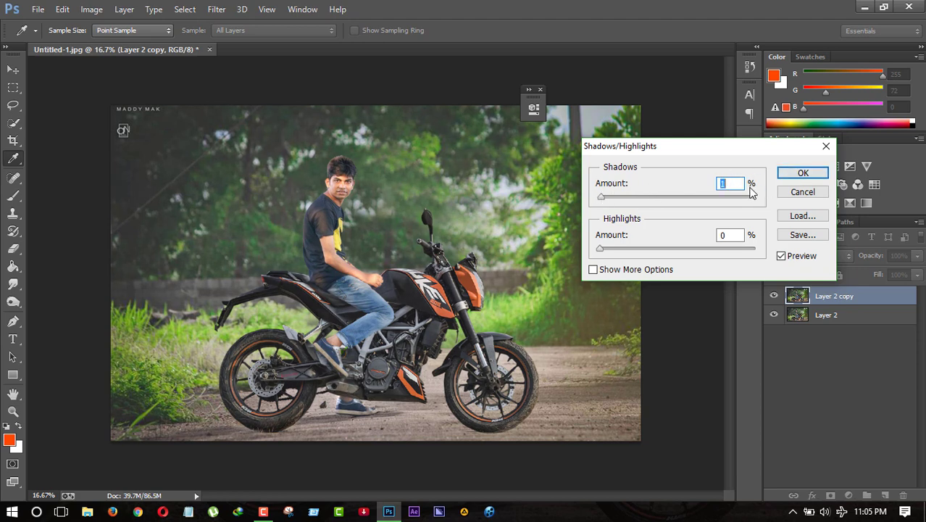
type("3")
left_click(803, 173)
Compare the adjusted copy with the original, then merge it down into Layer 2.
key("e")
left_click(772, 314)
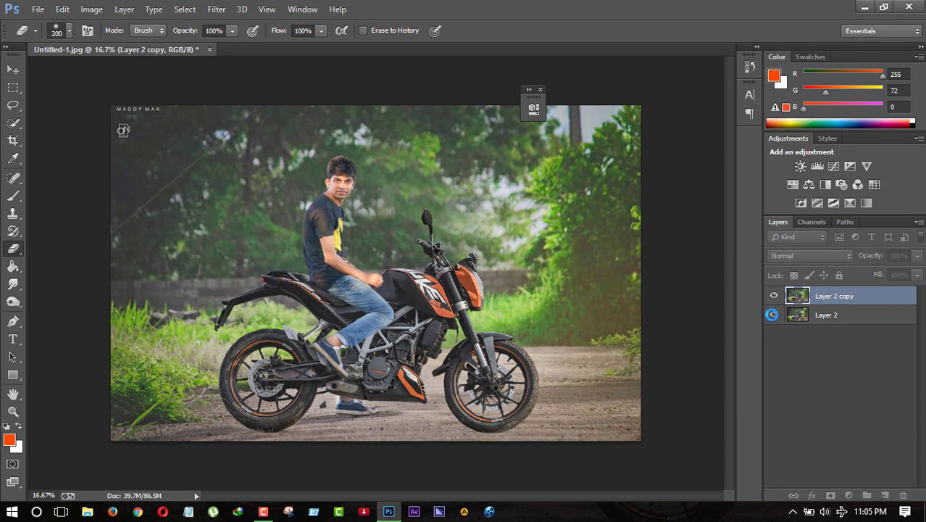
left_click(774, 295)
left_click(773, 296)
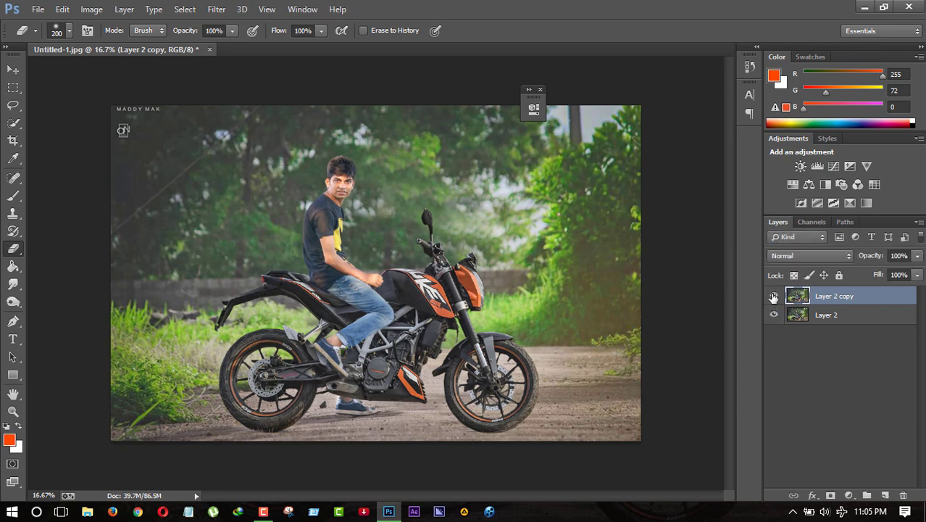
right_click(819, 301)
left_click(580, 396)
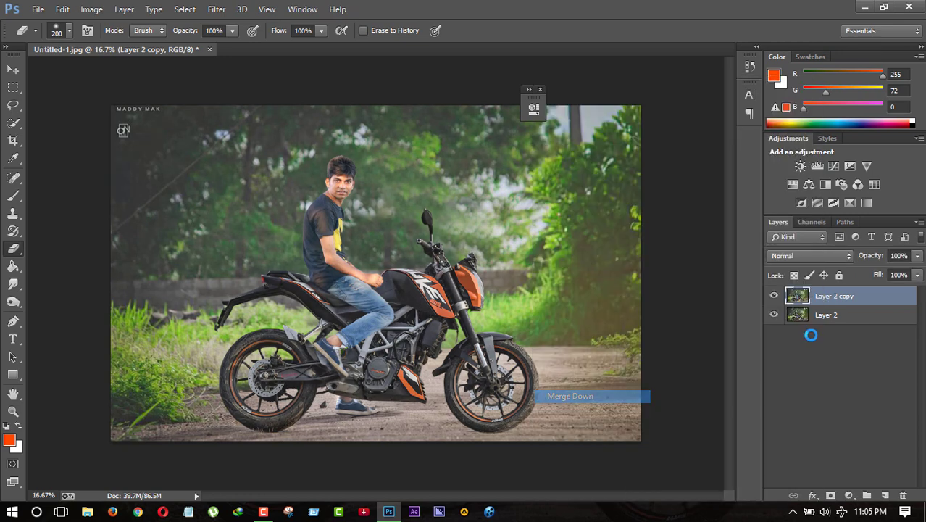
Duplicate the merged Layer 2 as a new Layer 2 copy.
right_click(845, 305)
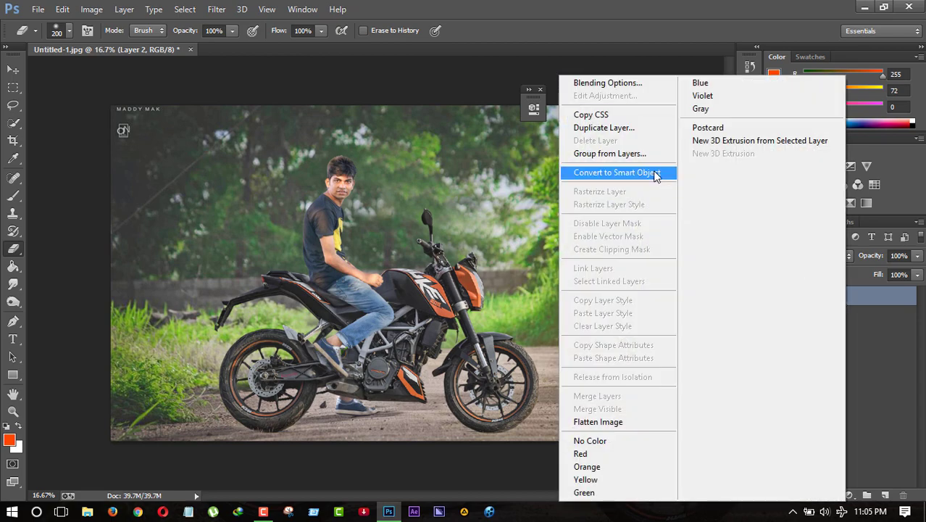
left_click(628, 132)
left_click(585, 152)
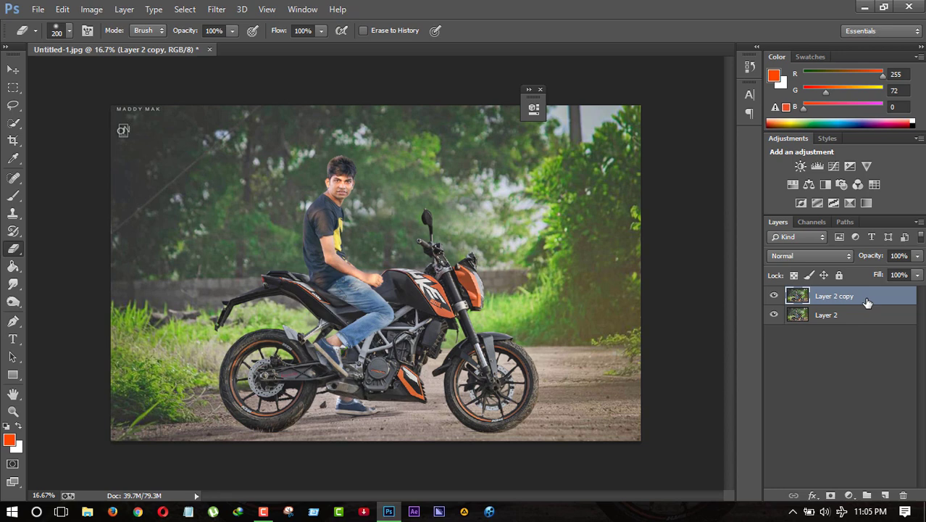
Add an Exposure adjustment layer set to exposure -0.22, gamma 0.77 and offset +0.0785.
left_click(850, 167)
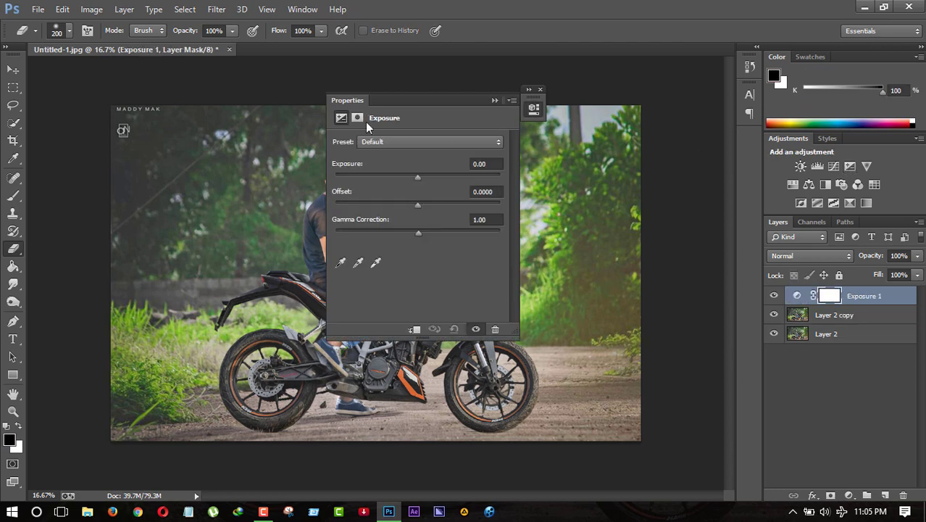
mouse_move(431, 102)
left_mouse_down()
mouse_move(145, 109)
mouse_move(637, 97)
left_mouse_up()
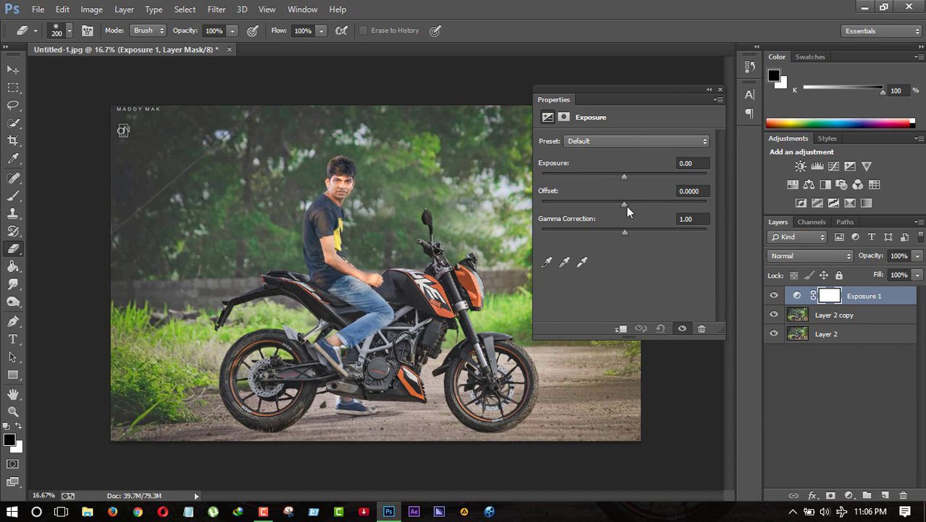
left_click(626, 206)
left_click_drag(627, 204, 631, 205)
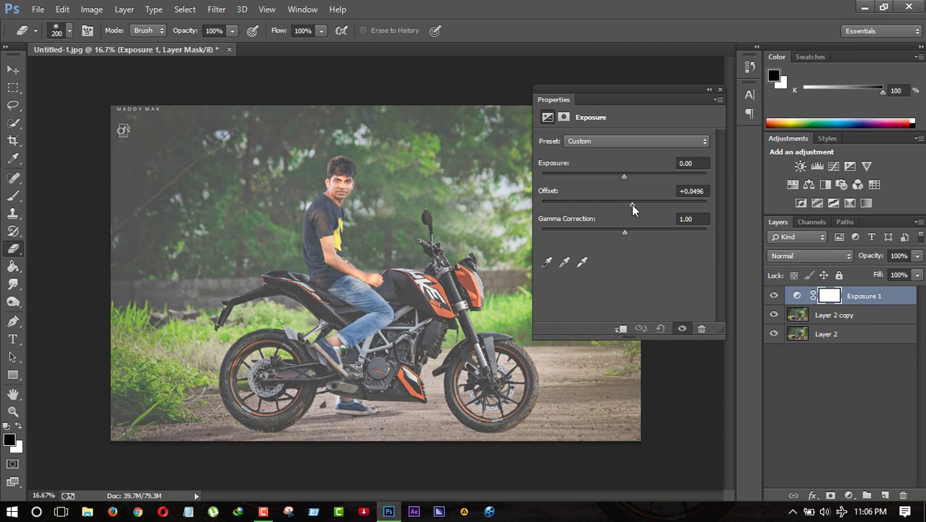
left_click_drag(626, 179, 620, 181)
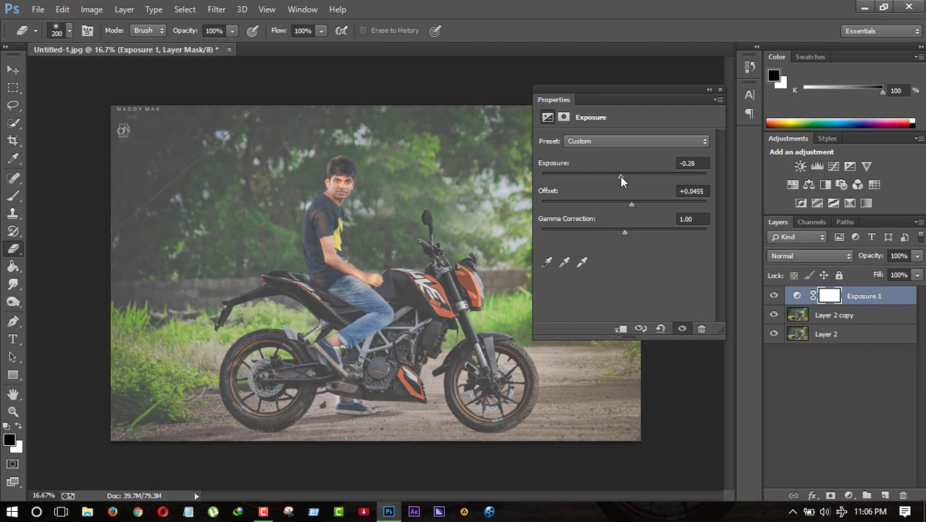
left_click_drag(623, 230, 638, 230)
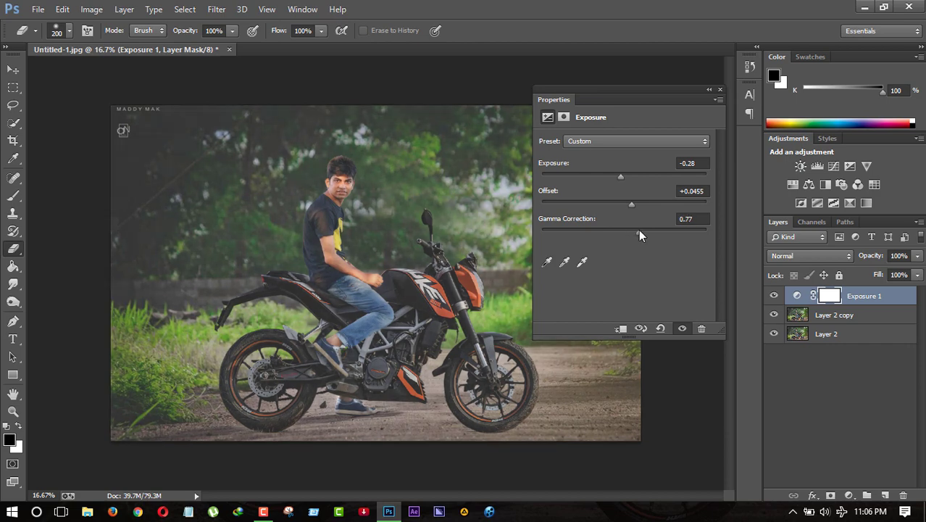
mouse_move(622, 178)
left_mouse_down()
mouse_move(645, 205)
mouse_move(610, 177)
mouse_move(620, 177)
left_mouse_up()
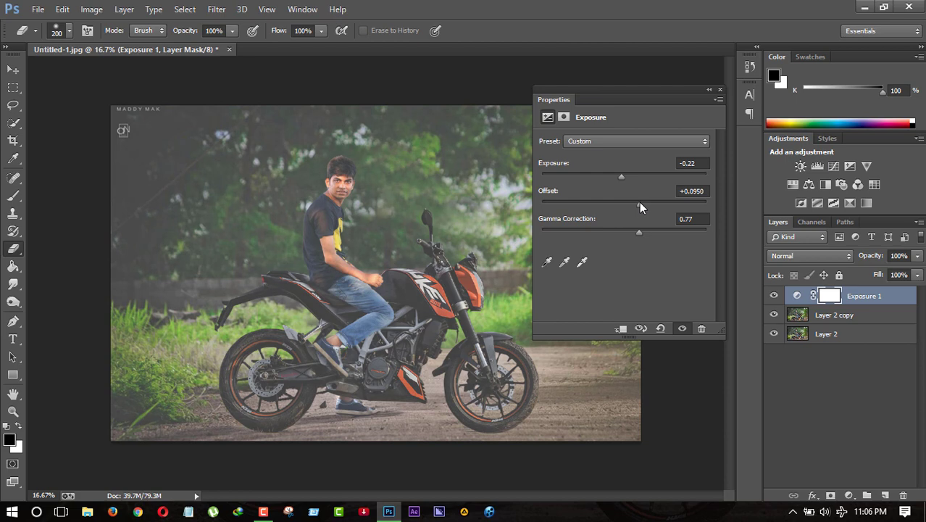
left_click_drag(639, 202, 638, 203)
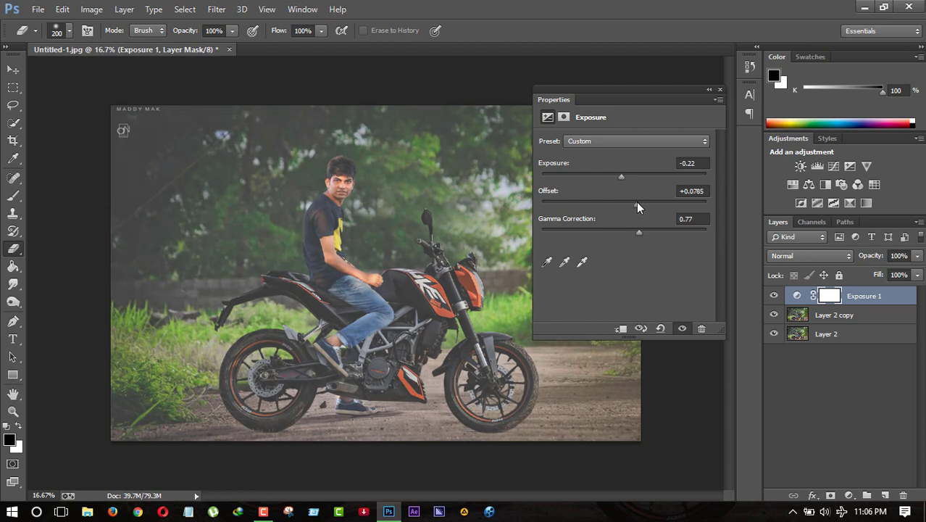
left_click(708, 93)
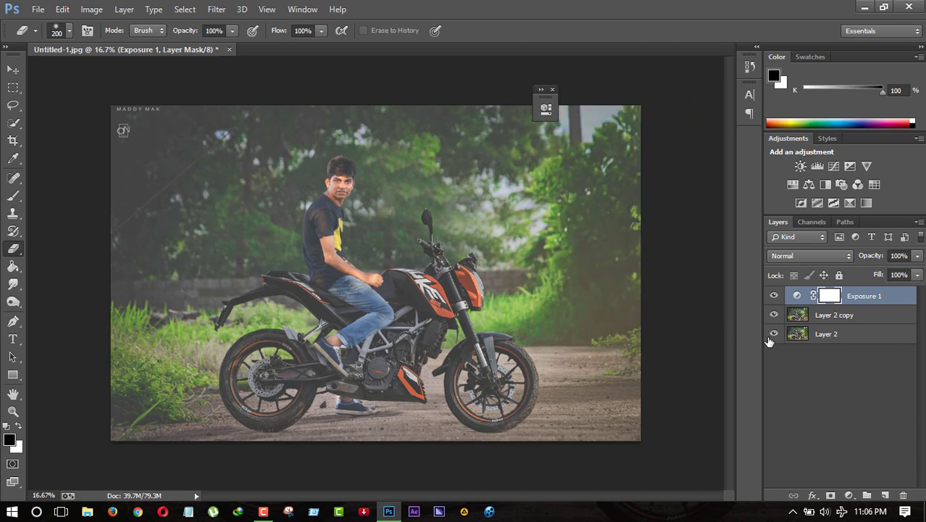
Set black as the foreground colour, pick the Brush tool and zoom in on the man.
left_click(774, 295)
left_click(774, 295)
left_click(9, 439)
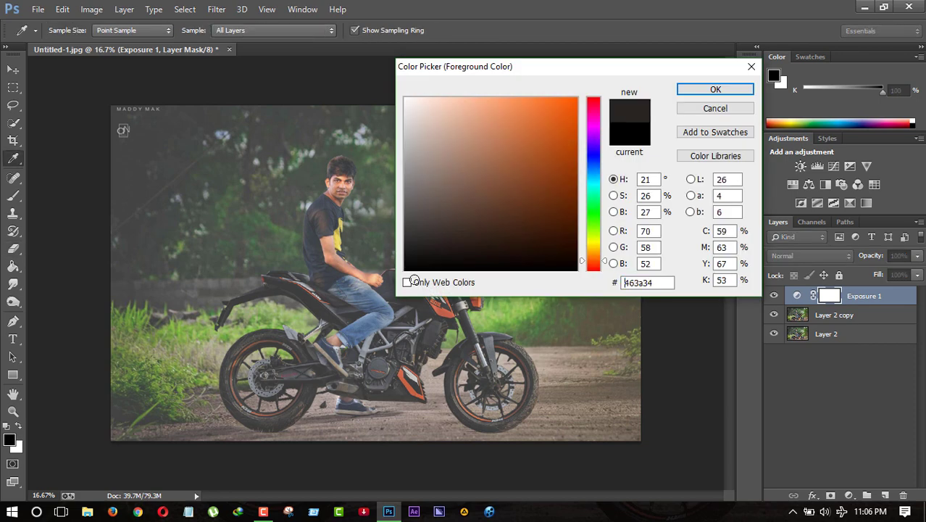
left_click(712, 91)
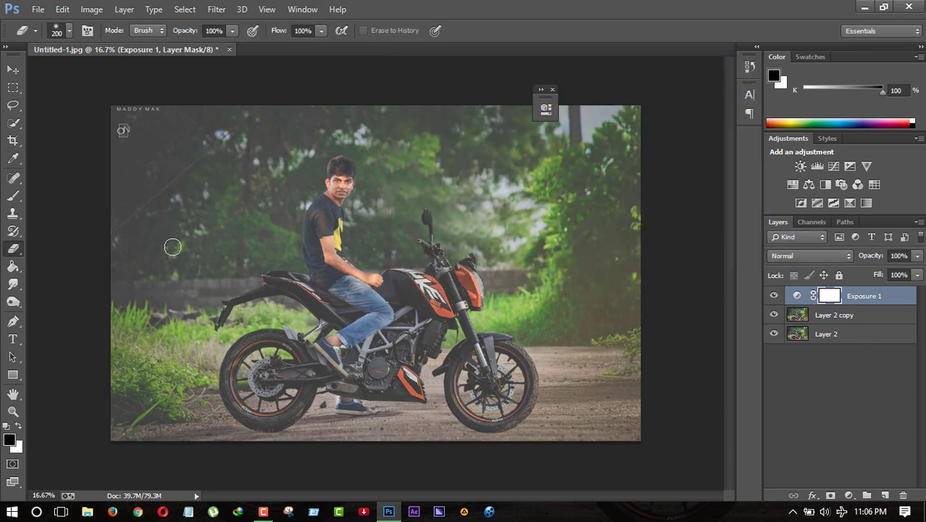
left_click(15, 197)
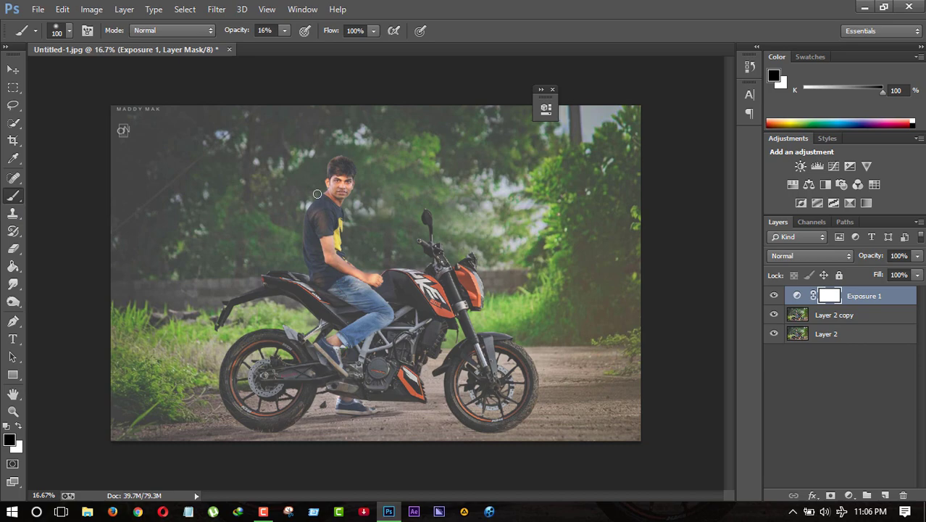
key("ctrl+plus")
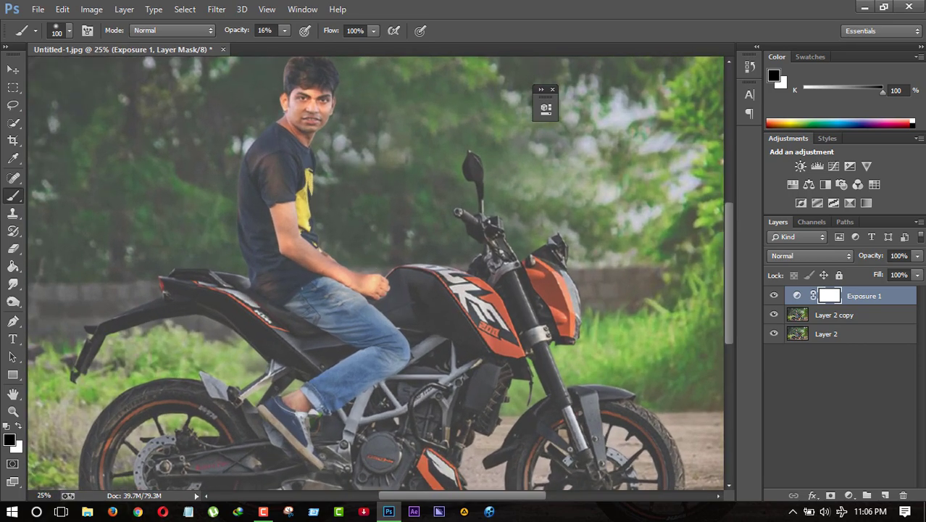
key("ctrl+plus")
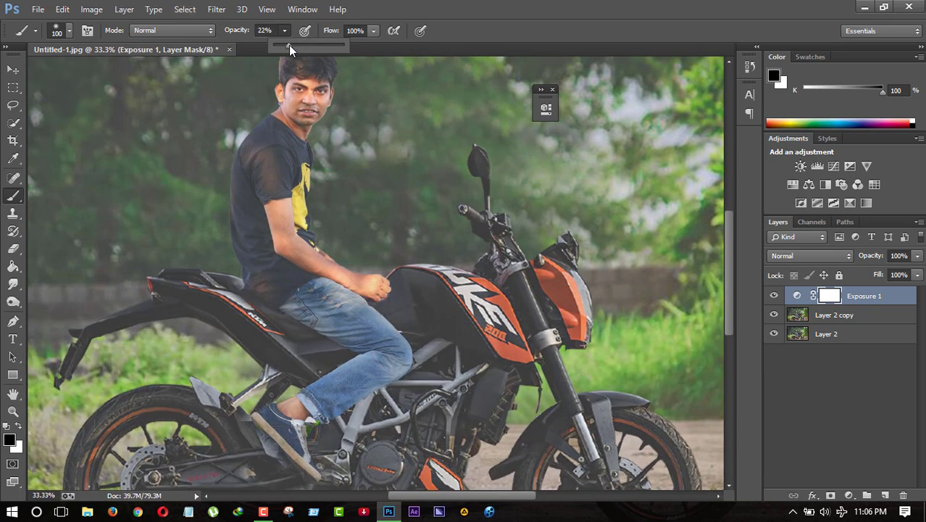
left_click_drag(289, 45, 290, 46)
scroll(312, 107, "up", 1)
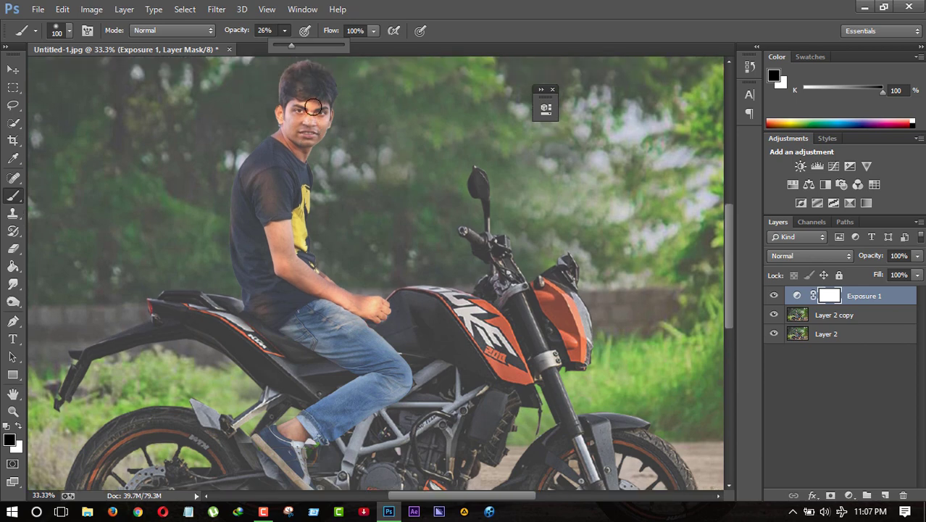
Paint the face and arm on the Exposure 1 mask at 26% opacity, then zoom back out.
mouse_move(303, 122)
left_mouse_down()
mouse_move(284, 115)
mouse_move(317, 125)
mouse_move(304, 151)
mouse_move(325, 118)
mouse_move(286, 138)
left_mouse_up()
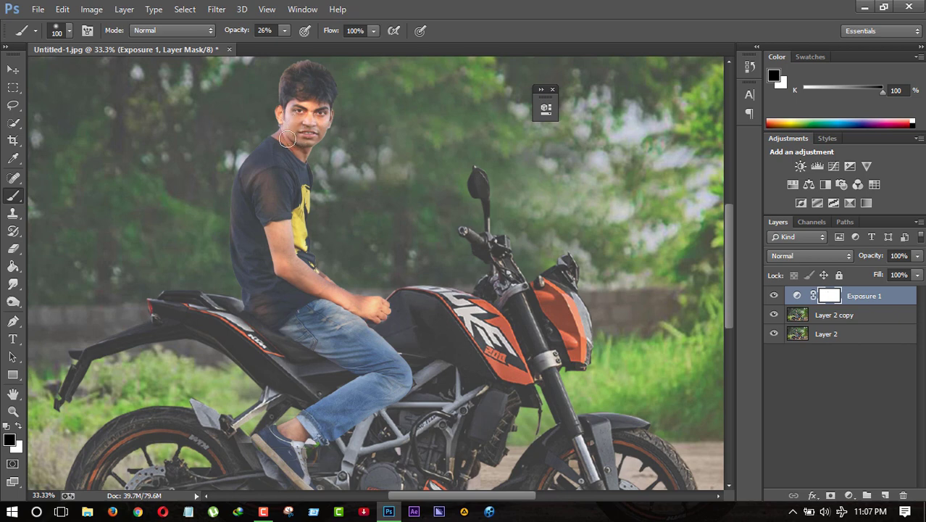
mouse_move(305, 230)
left_mouse_down()
mouse_move(303, 275)
mouse_move(341, 292)
left_mouse_up()
scroll(312, 323, "down", 2)
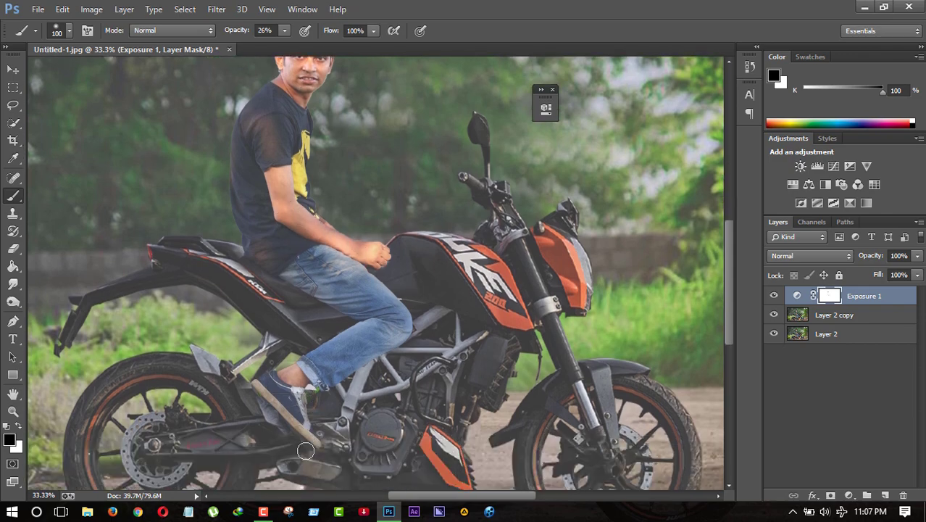
scroll(292, 376, "down", 3)
scroll(301, 384, "down", 1)
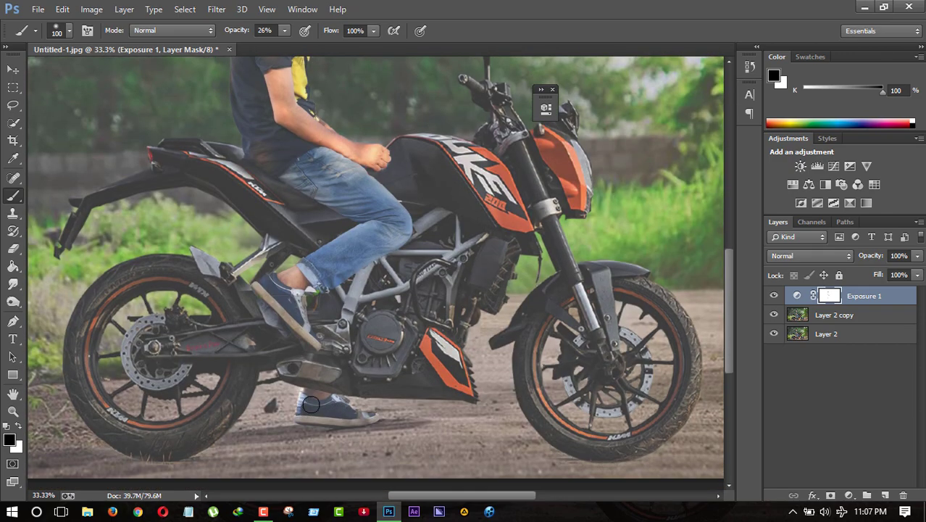
key("ctrl+minus")
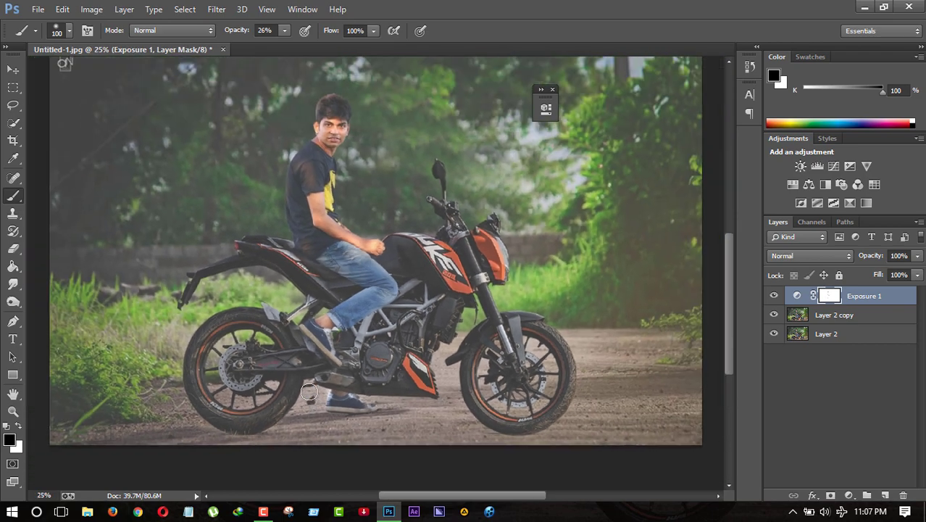
key("ctrl+minus")
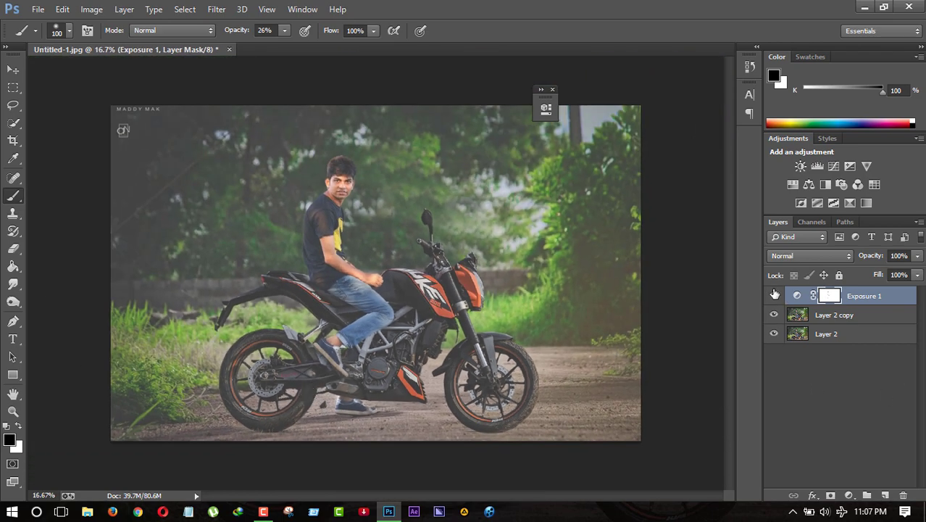
left_click(775, 295)
Enlarge the brush to 200 and paint over the face on the Exposure 1 mask.
left_click(774, 295)
key("bracketright")
key("bracketright")
key("bracketright")
mouse_move(337, 186)
left_mouse_down()
mouse_move(338, 171)
mouse_move(346, 178)
mouse_move(339, 161)
mouse_move(340, 195)
left_mouse_up()
left_click(773, 296)
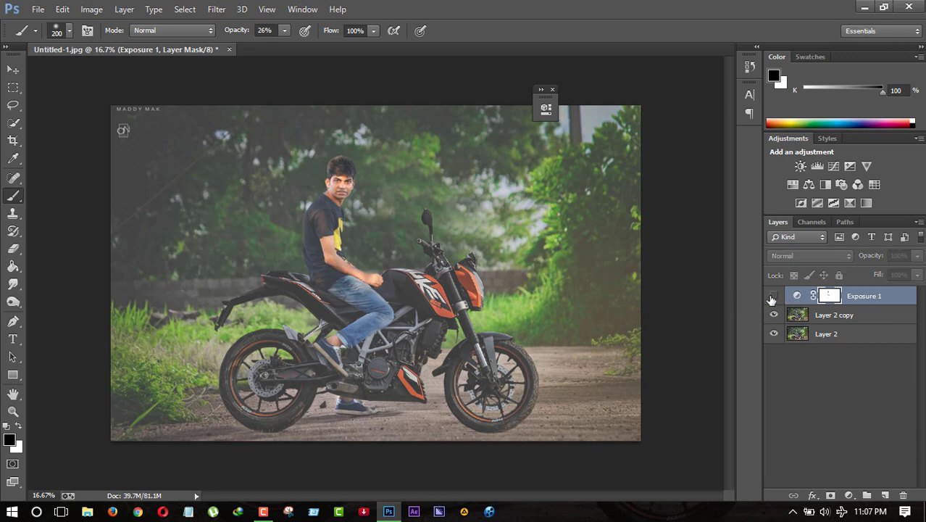
left_click(773, 295)
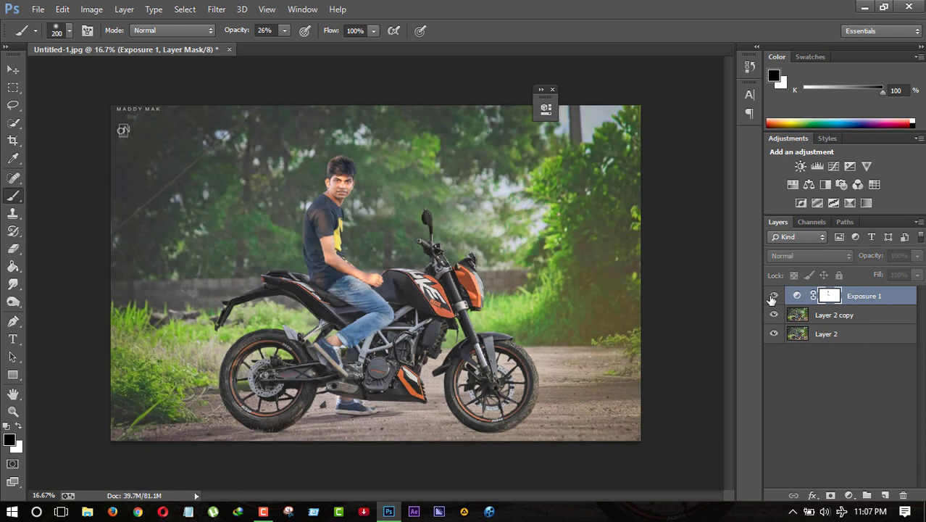
left_click(773, 296)
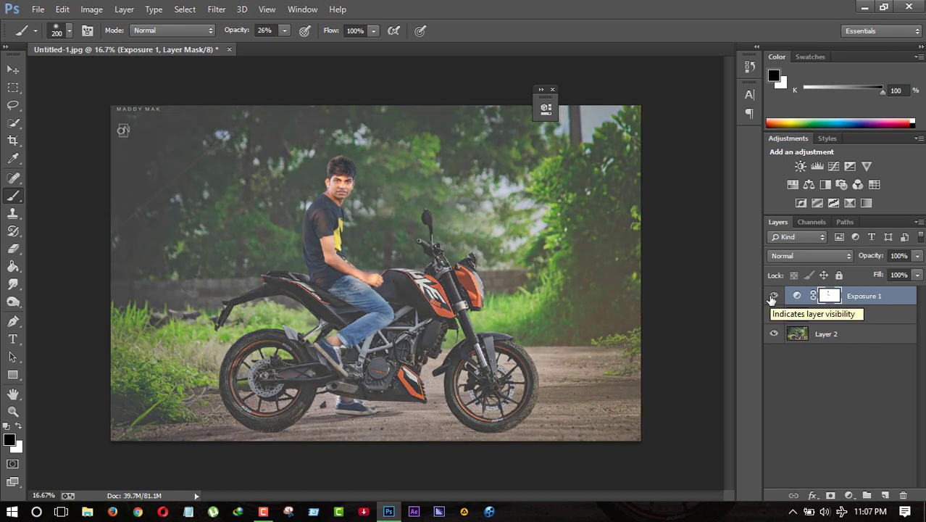
Swap to white and repaint the face on the mask, comparing with Exposure 1 toggled.
left_click(19, 426)
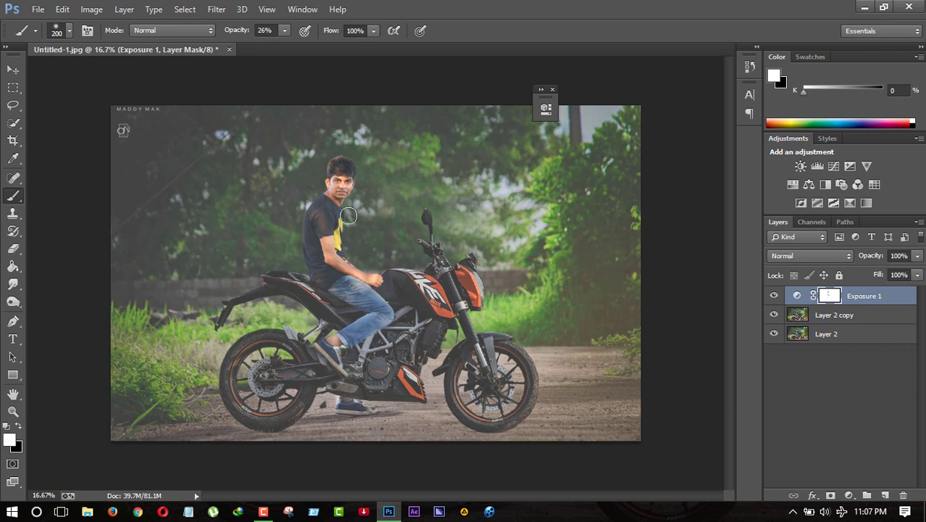
left_click_drag(340, 182, 341, 186)
left_click(772, 295)
left_click(773, 296)
Add a Color Lookup adjustment layer and try the Fuji F125 Kodak 2393 LUT.
left_click(851, 497)
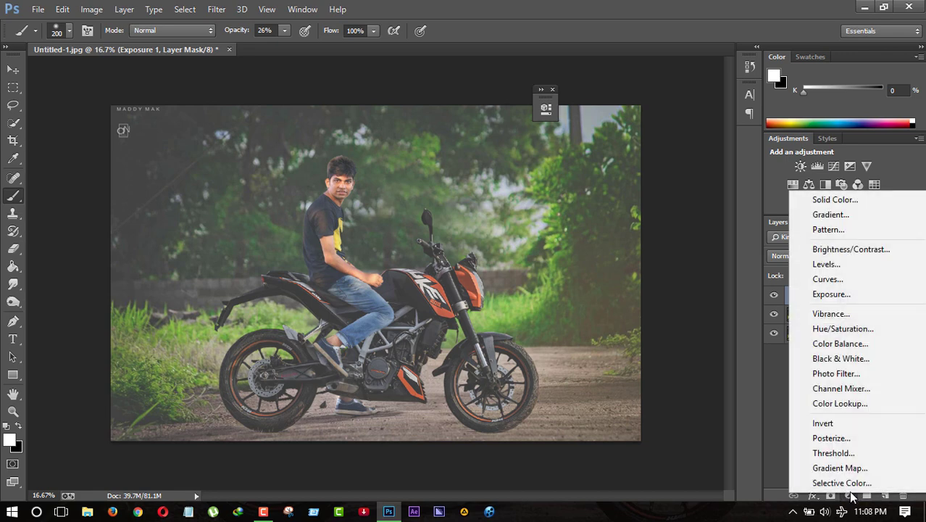
left_click(841, 404)
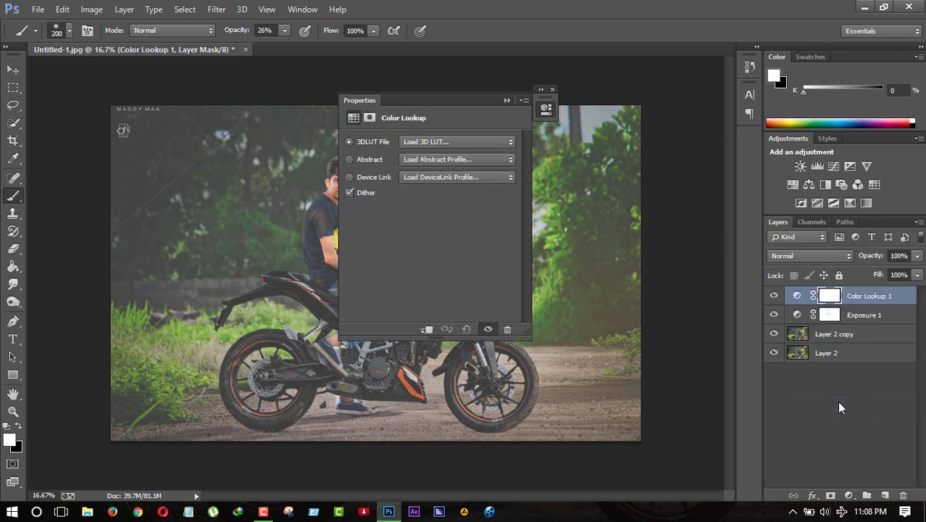
left_click_drag(455, 101, 598, 99)
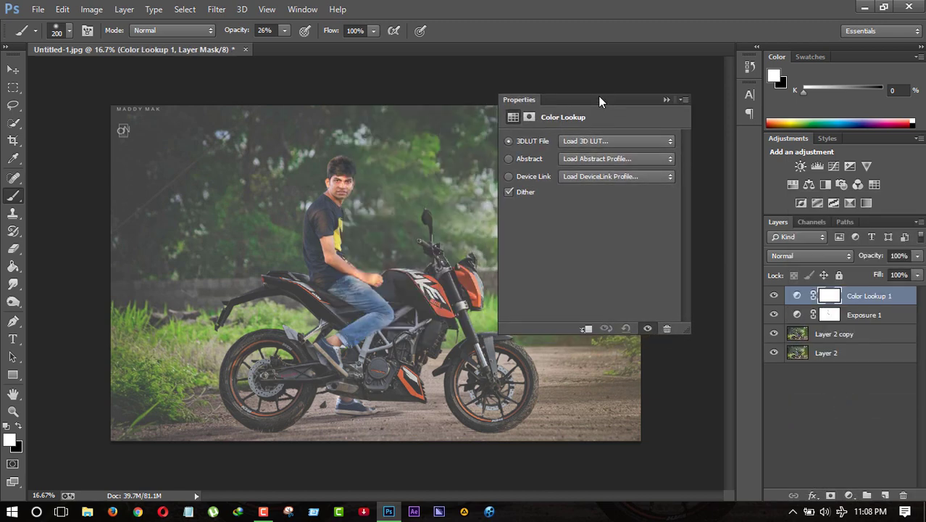
left_click(599, 141)
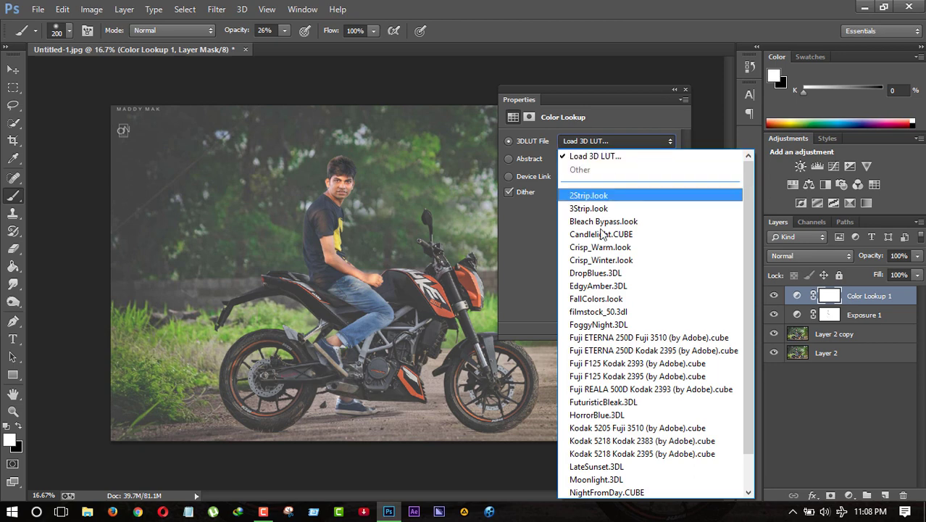
left_click(618, 361)
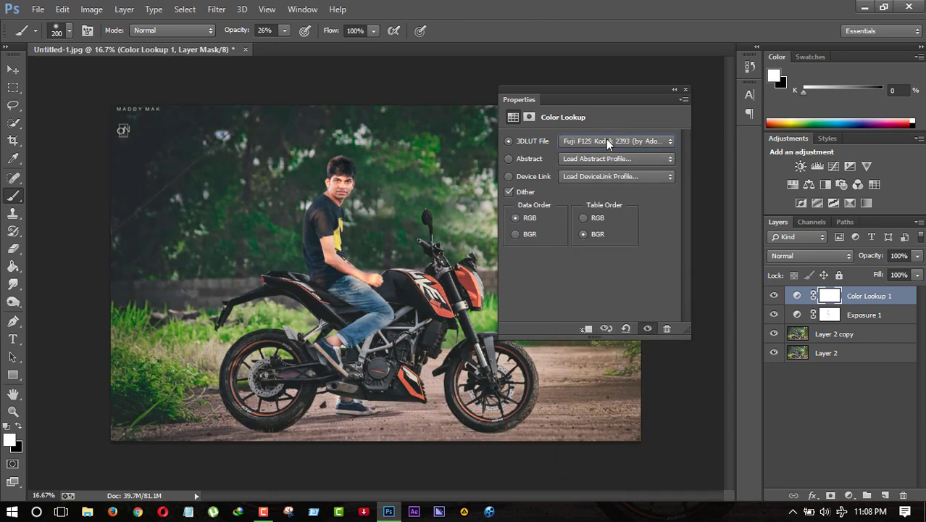
Try Fuji F125 Kodak 2395 and Fuji REALA 500D Kodak 2393, settling on Fuji F125 Kodak 2395.
left_click(606, 140)
left_click(589, 338)
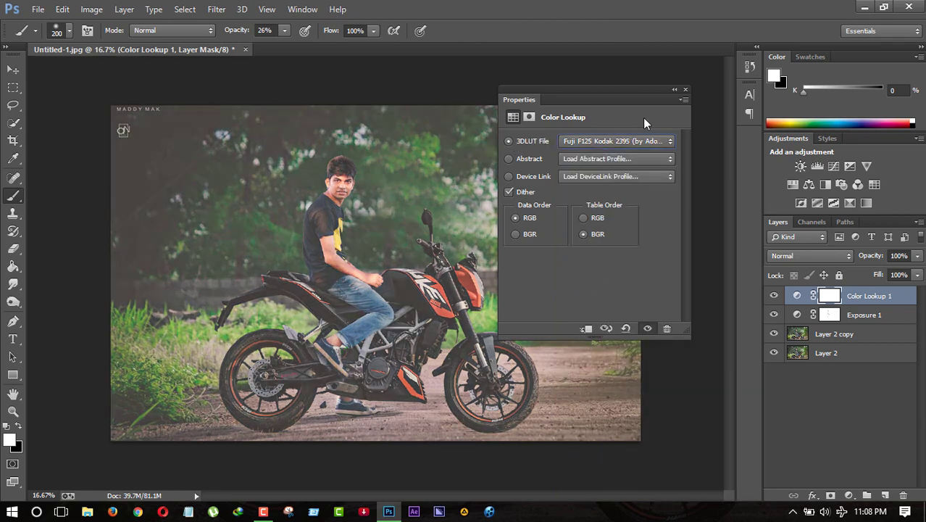
left_click(649, 142)
left_click(614, 350)
left_click(629, 143)
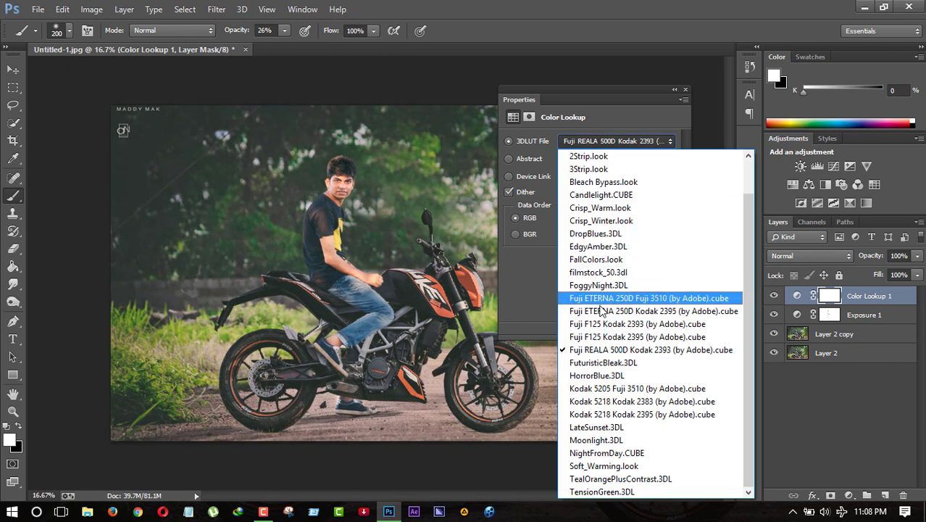
left_click(595, 333)
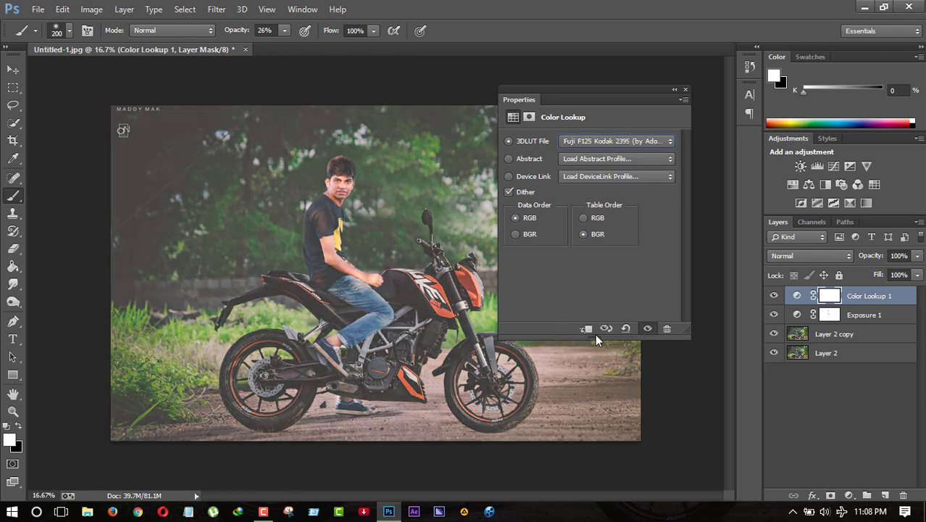
left_click(675, 93)
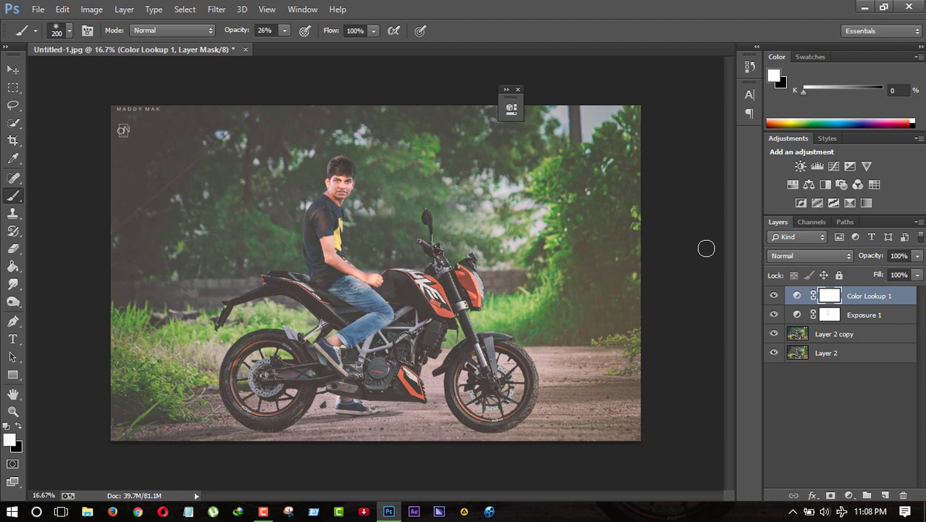
left_click(774, 296)
left_click(773, 296)
left_click(774, 296)
left_click(773, 295)
Add a Curves layer with a lifted black point, lowered highlights and raised lower midtones.
left_click(835, 167)
left_click(834, 166)
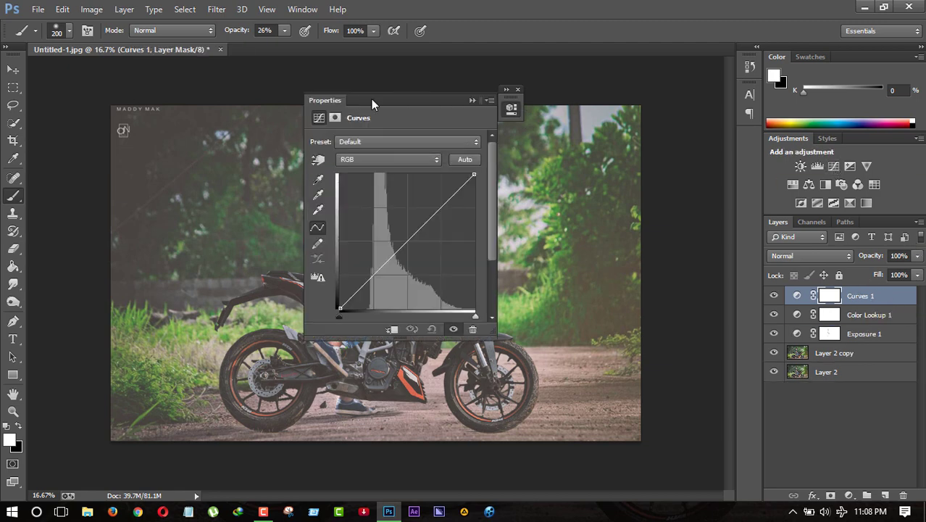
left_click_drag(371, 99, 121, 88)
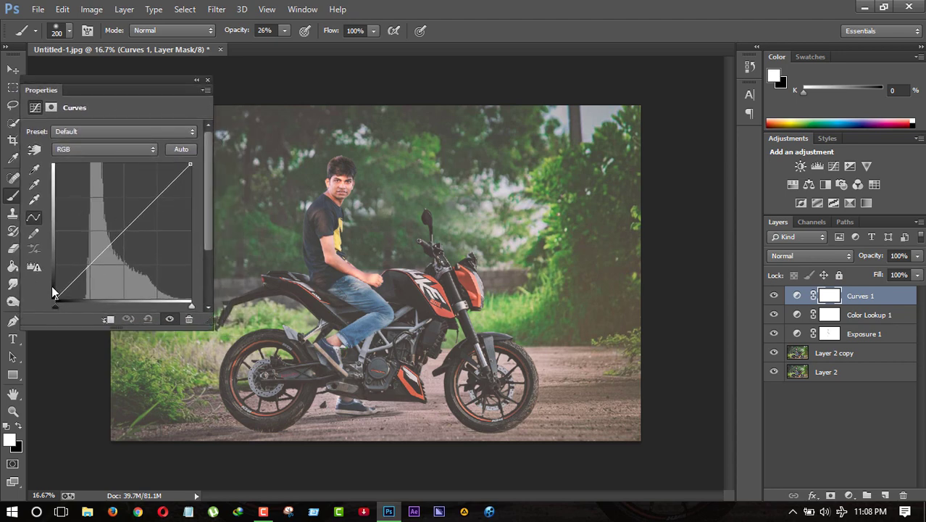
mouse_move(55, 296)
left_mouse_down()
mouse_move(56, 279)
mouse_move(55, 293)
left_mouse_up()
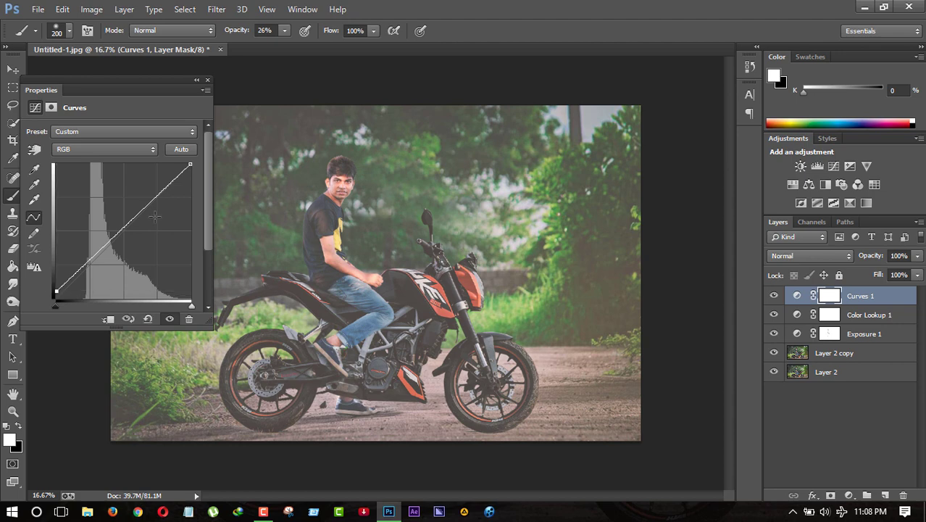
left_click_drag(169, 187, 168, 186)
left_click_drag(118, 233, 117, 231)
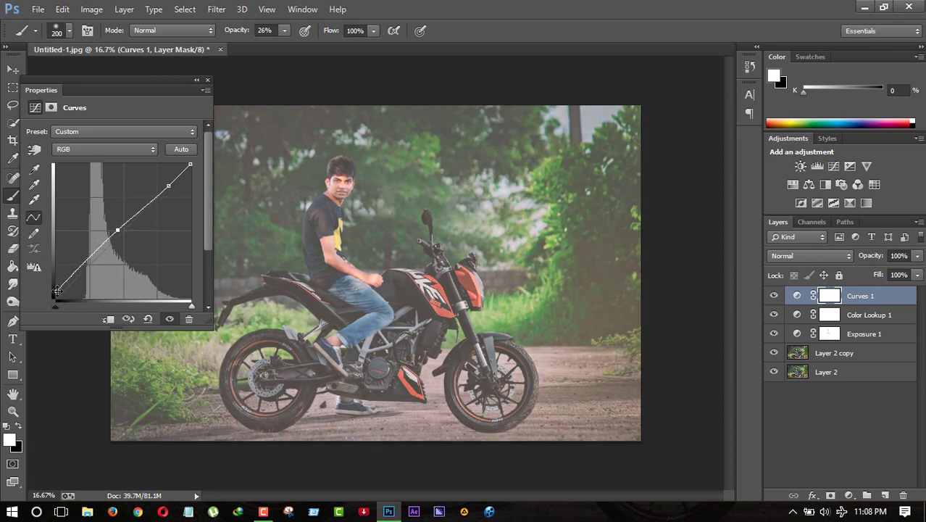
left_click_drag(56, 290, 55, 285)
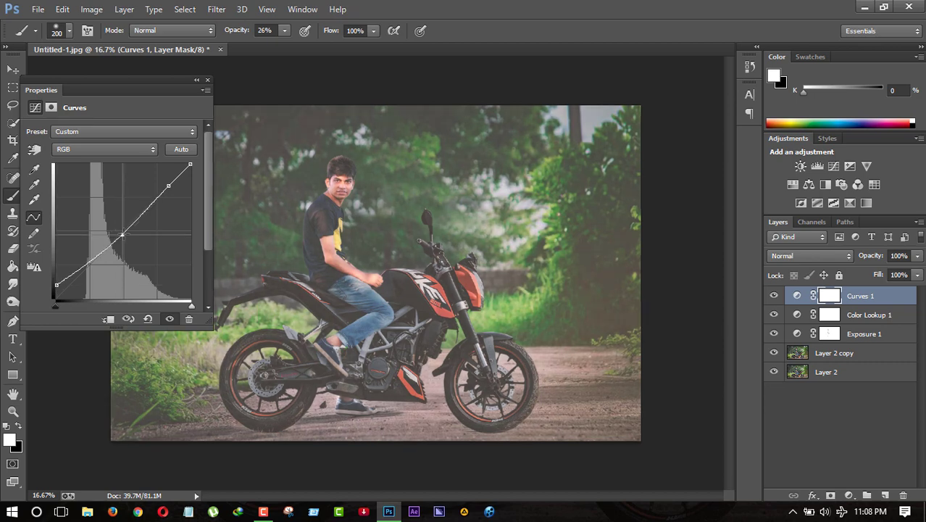
left_click(118, 230)
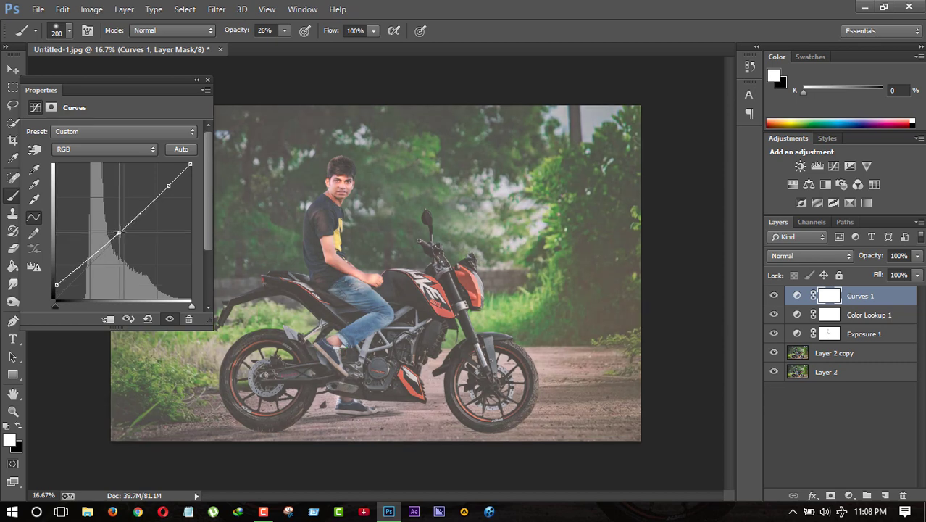
left_click(196, 80)
Lower Curves 1 opacity to 75% to soften the fade.
left_click(775, 296)
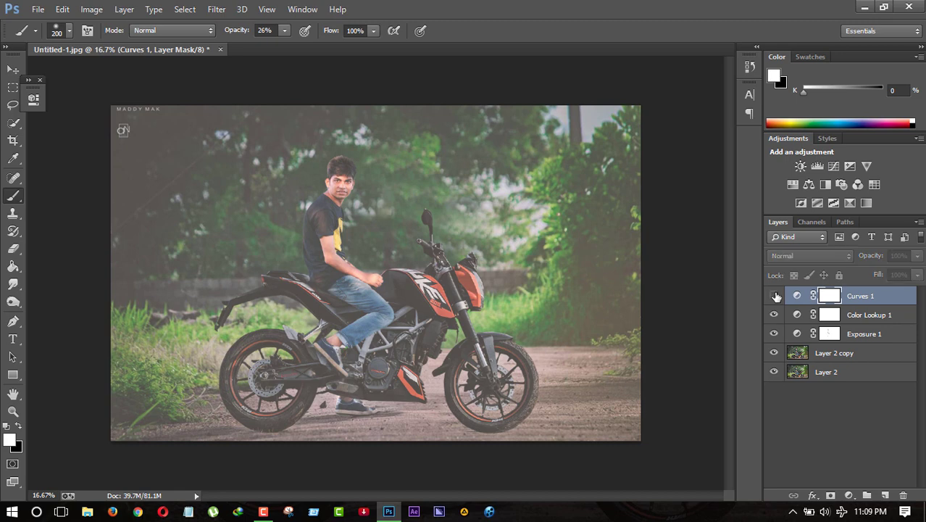
left_click(775, 295)
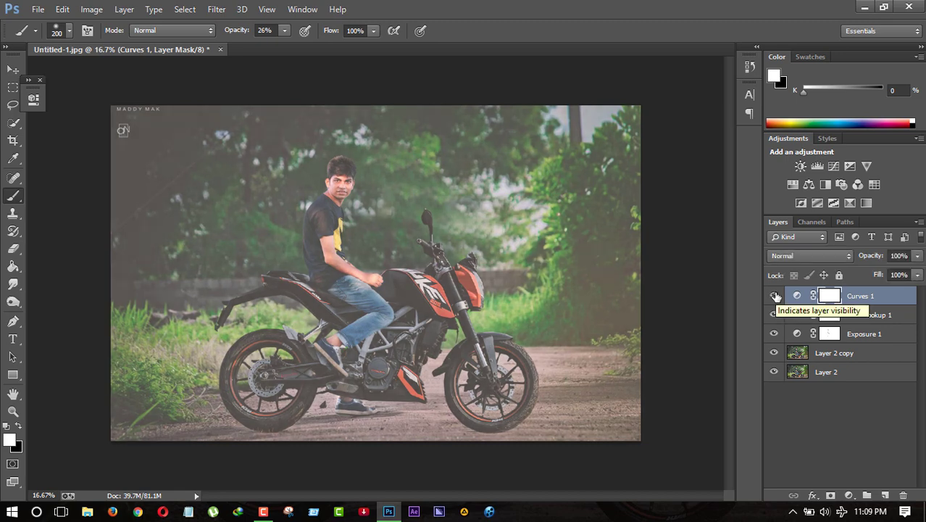
left_click(917, 255)
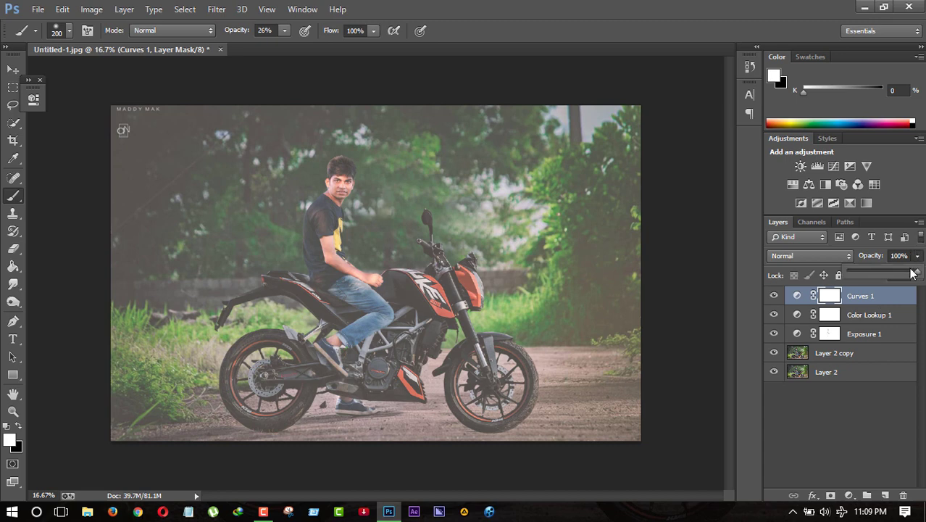
mouse_move(912, 272)
left_mouse_down()
mouse_move(899, 272)
mouse_move(902, 258)
left_mouse_up()
left_click(770, 313)
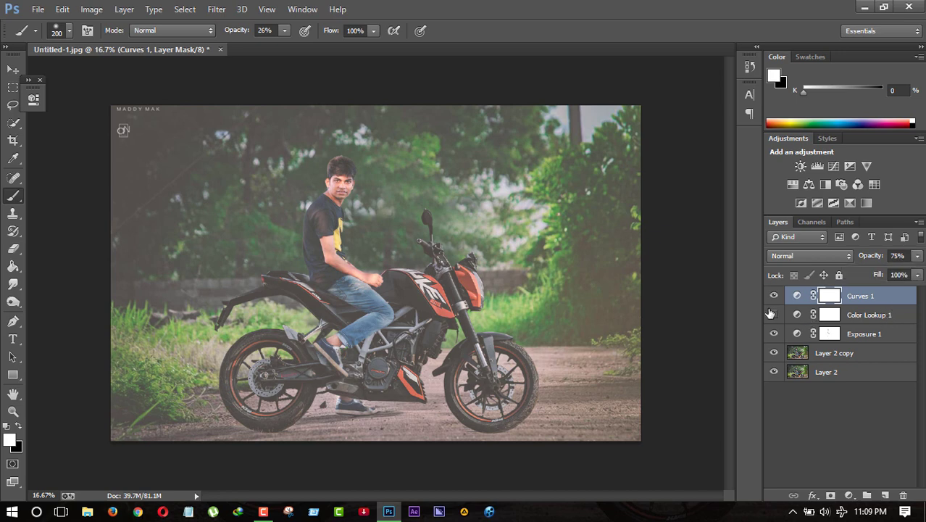
Set the Exposure 1 layer opacity to 81%.
left_click(874, 334)
left_click(914, 260)
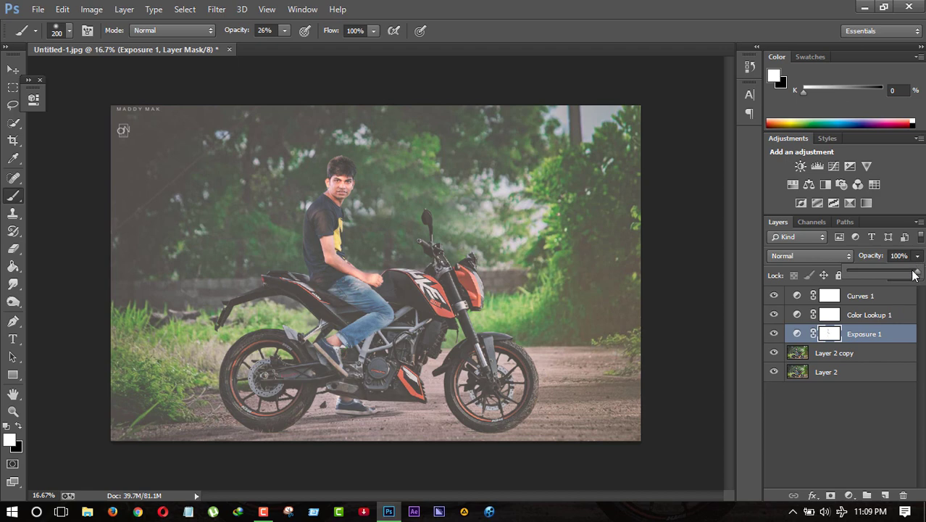
left_click_drag(915, 273, 905, 274)
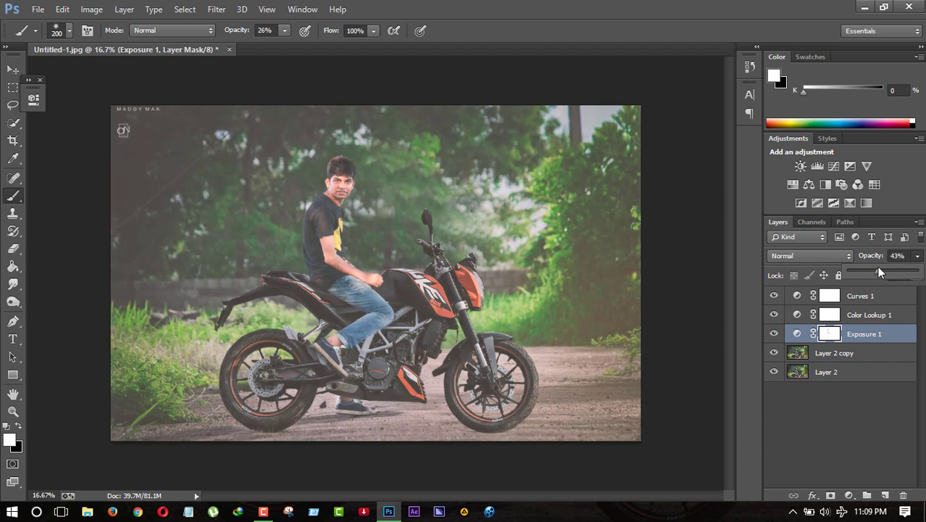
left_click_drag(902, 271, 906, 273)
Merge the three adjustment layers, then undo the merge to keep them separate.
left_click(893, 316, "shift")
left_click(879, 294, "shift")
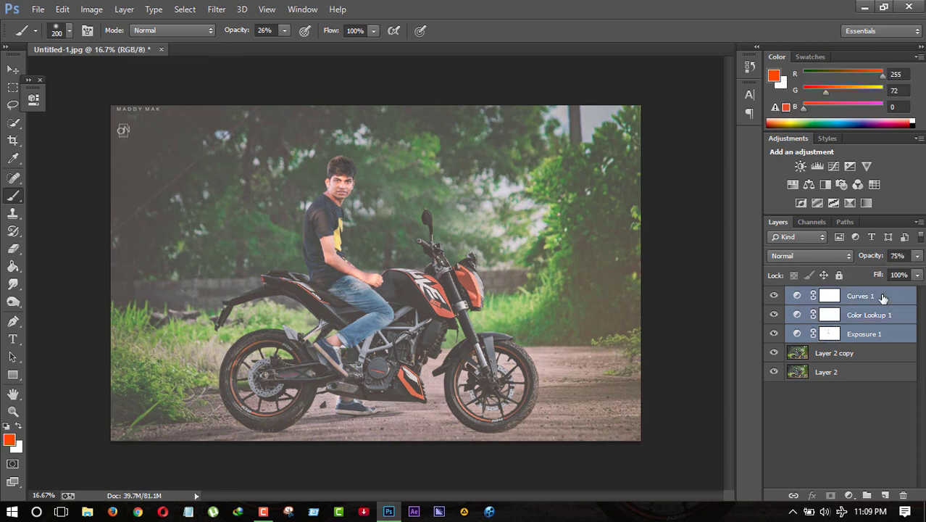
right_click(879, 294)
left_click(672, 396)
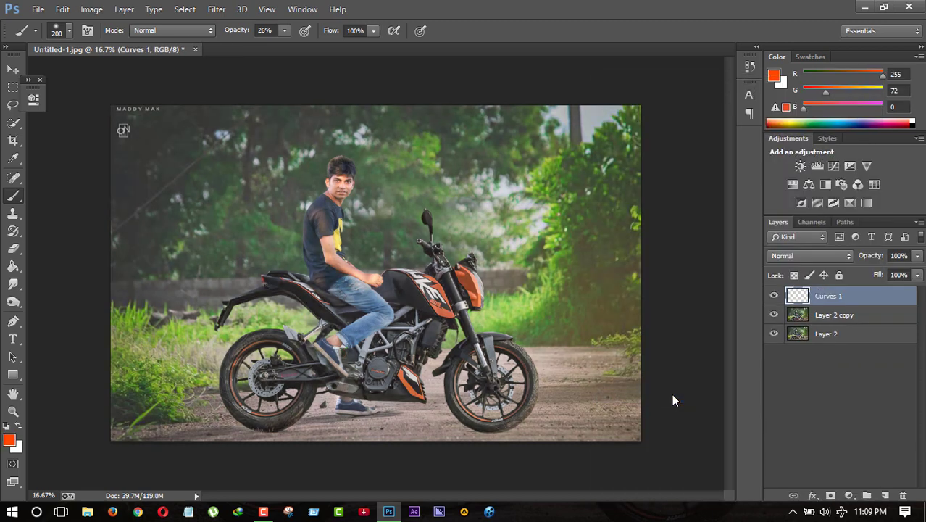
left_click(62, 9)
left_click(108, 35)
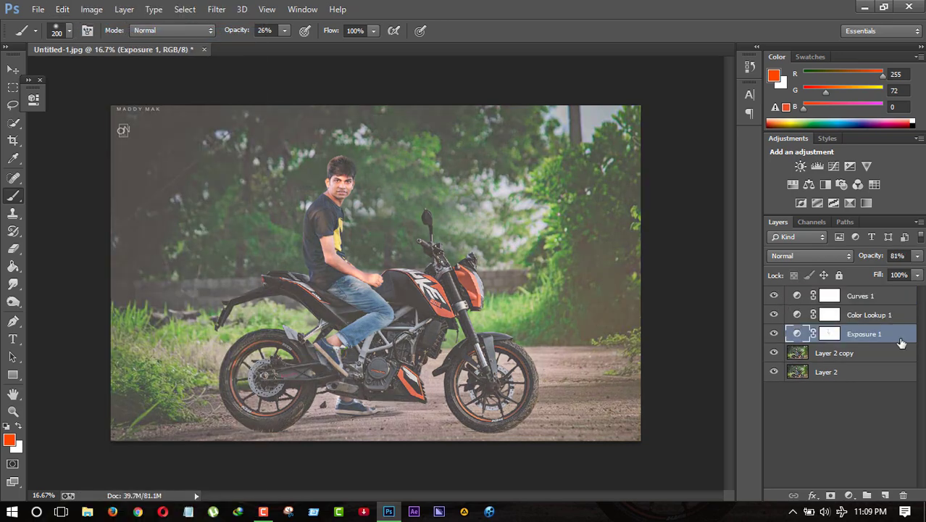
left_click(890, 299)
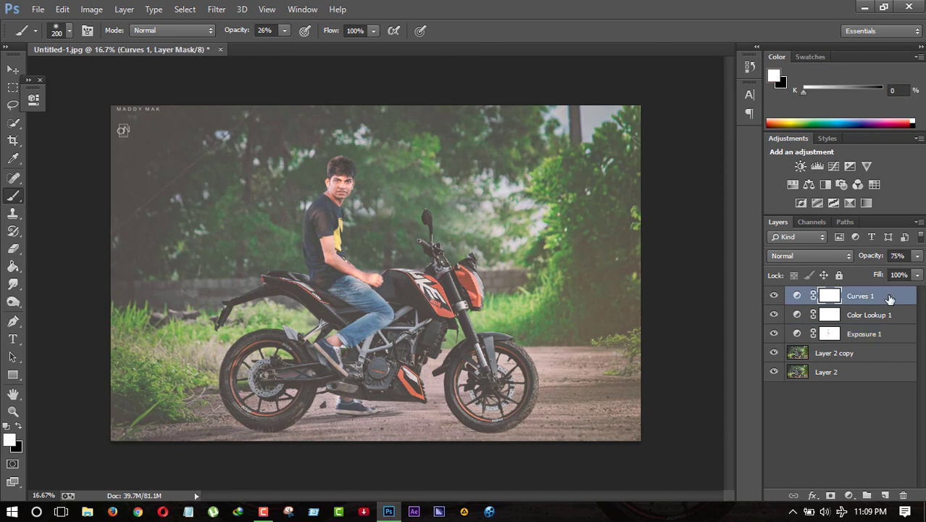
Add a new empty layer and choose a saturated orange foreground colour.
left_click(886, 496)
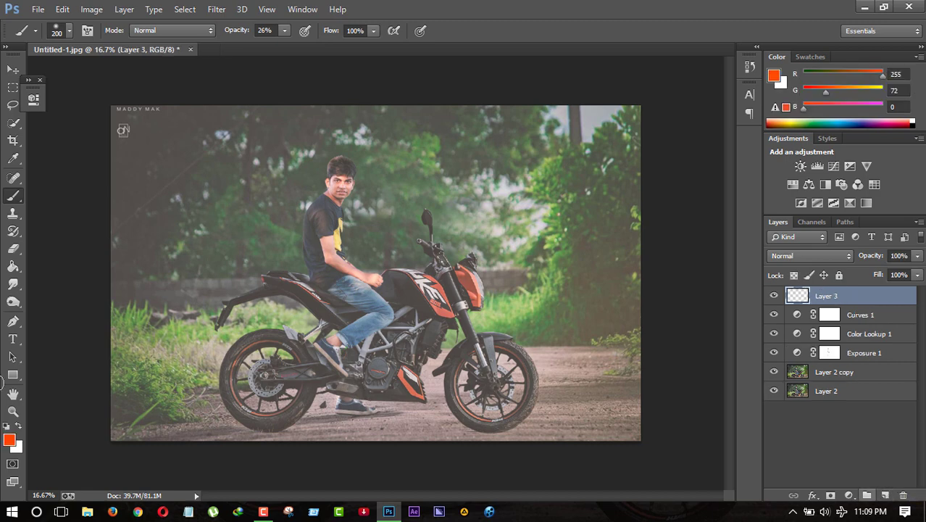
left_click(9, 442)
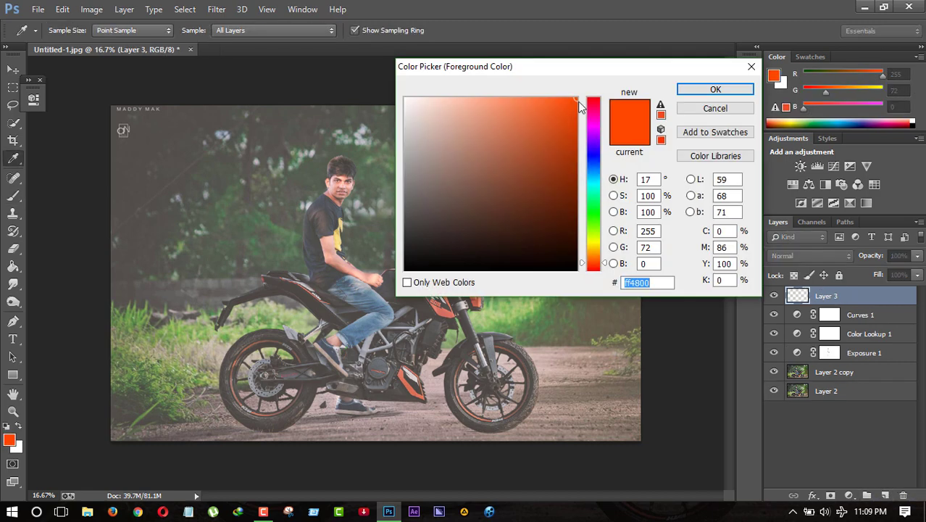
left_click_drag(606, 266, 595, 267)
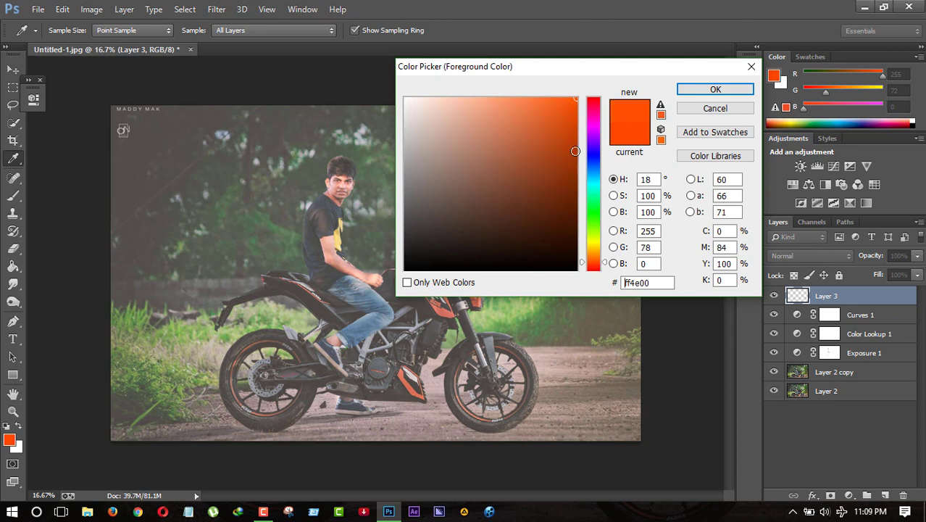
left_click(476, 98)
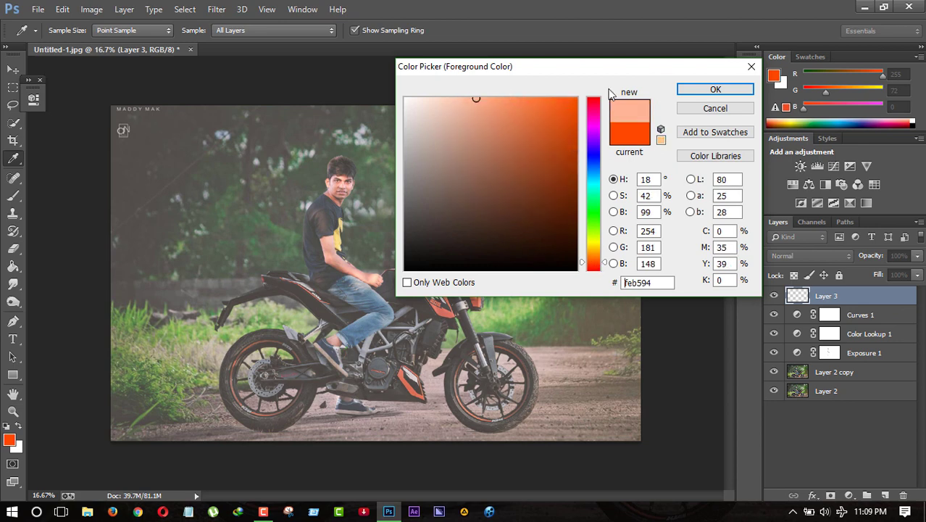
left_click(577, 98)
left_click(714, 89)
Paint a large soft orange glow at brush size 1300 on the right, blended in Screen mode.
key("b")
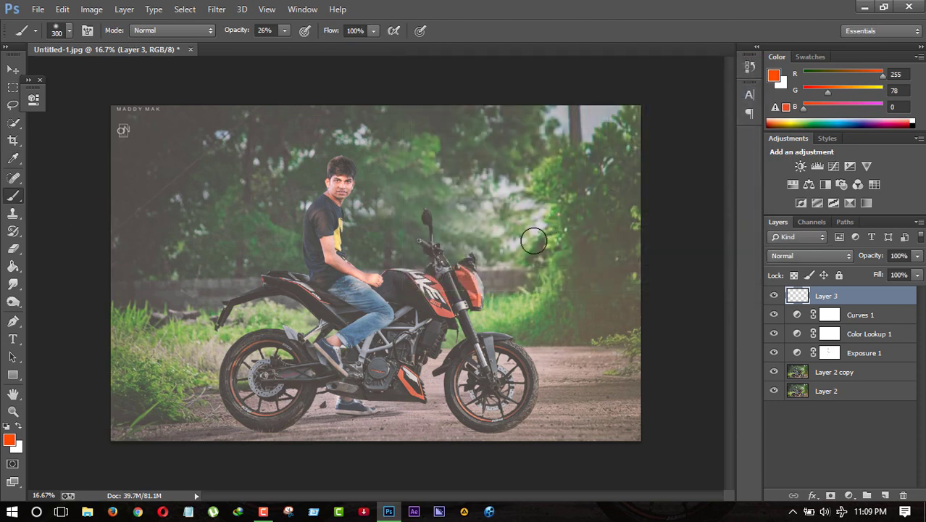
key("bracketright")
key("bracketright")
key("bracketright")
key("bracketright")
left_click(580, 249)
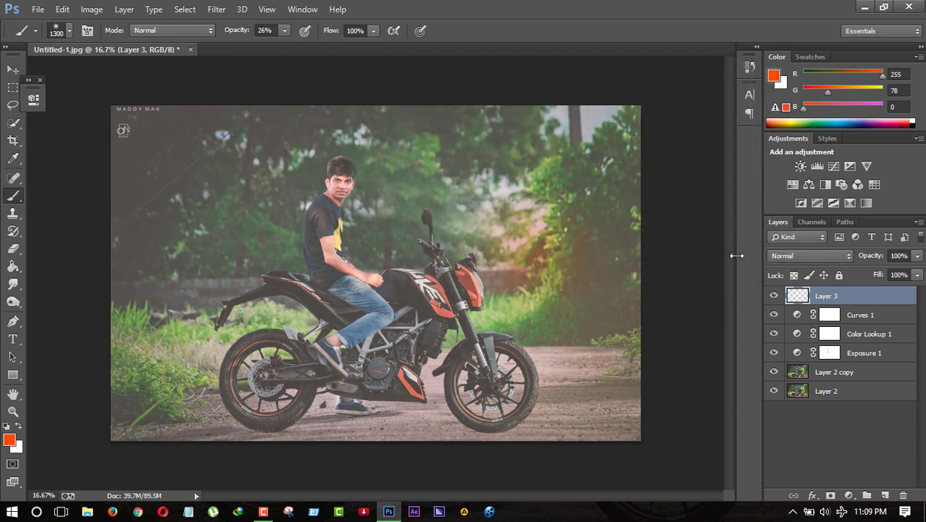
left_click(810, 255)
left_click(779, 116)
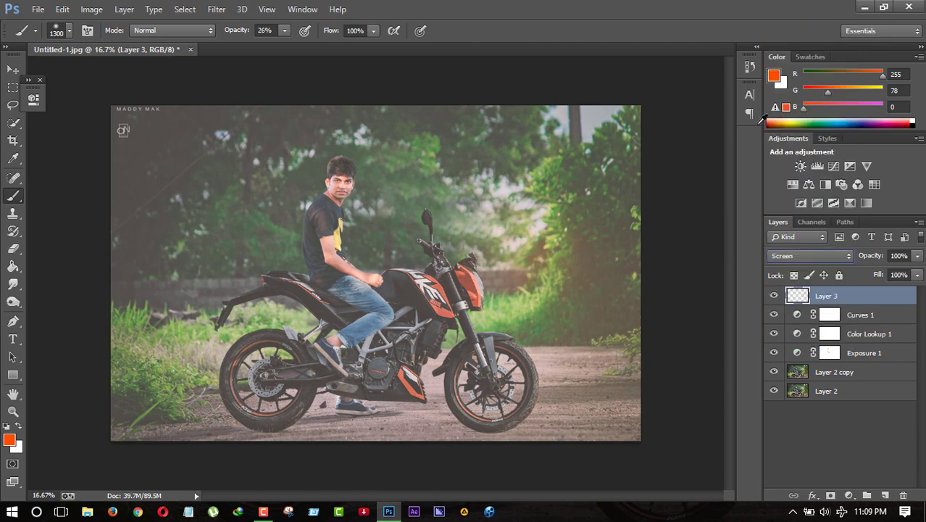
left_click(13, 69)
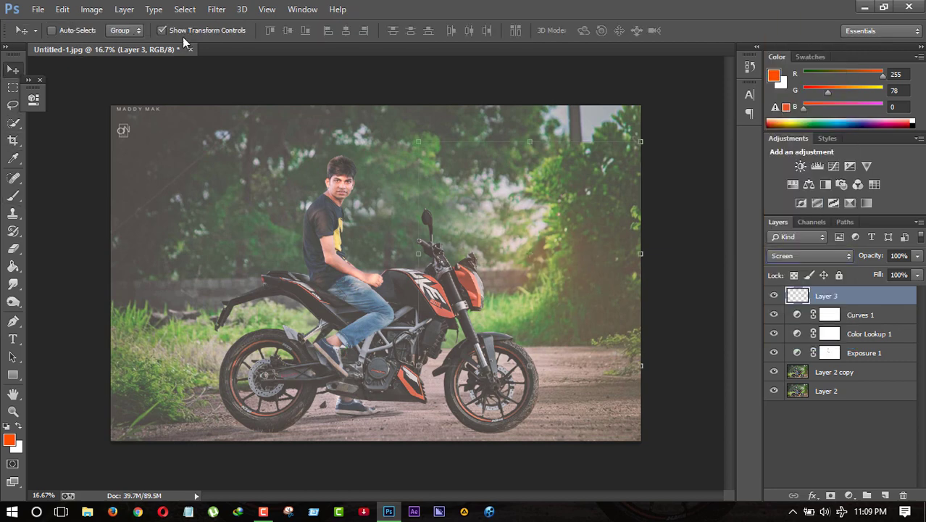
Scale the orange glow to about 214% and position it along the right edge.
left_click_drag(644, 367, 797, 443)
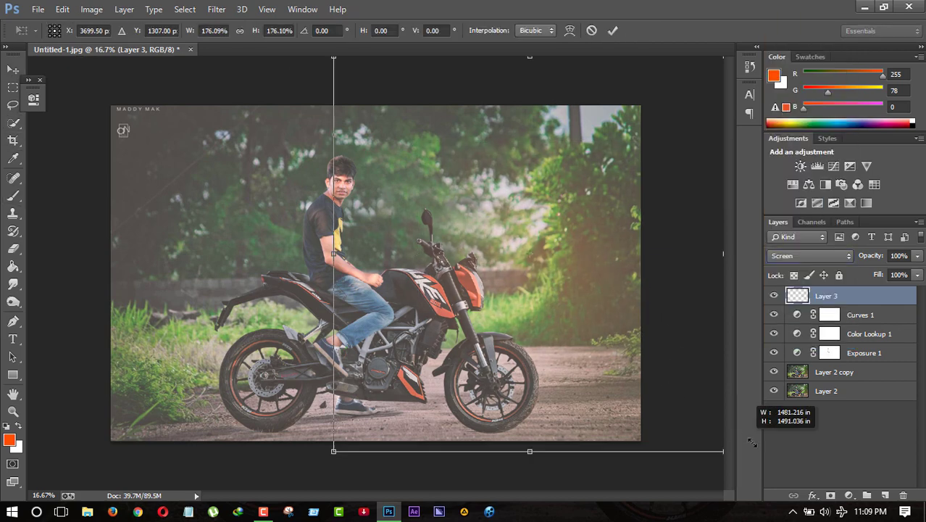
left_click_drag(591, 250, 616, 234)
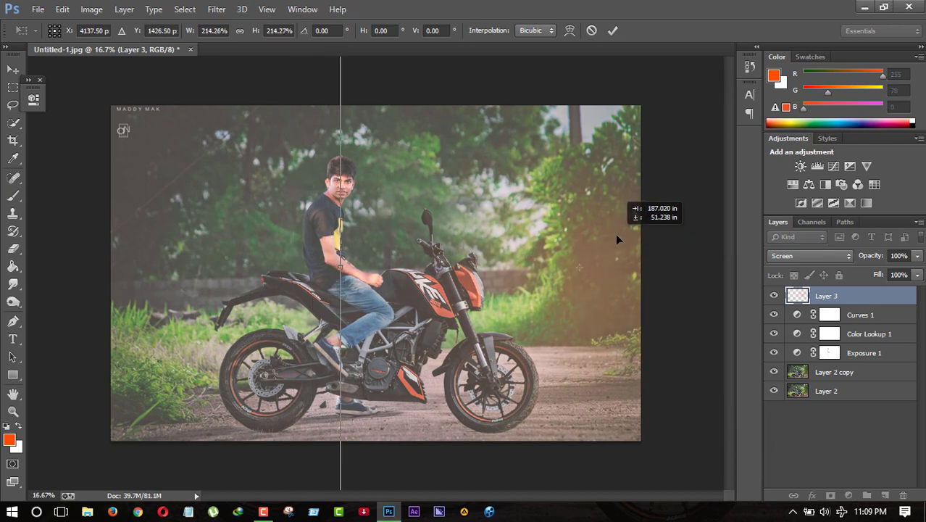
left_click(611, 31)
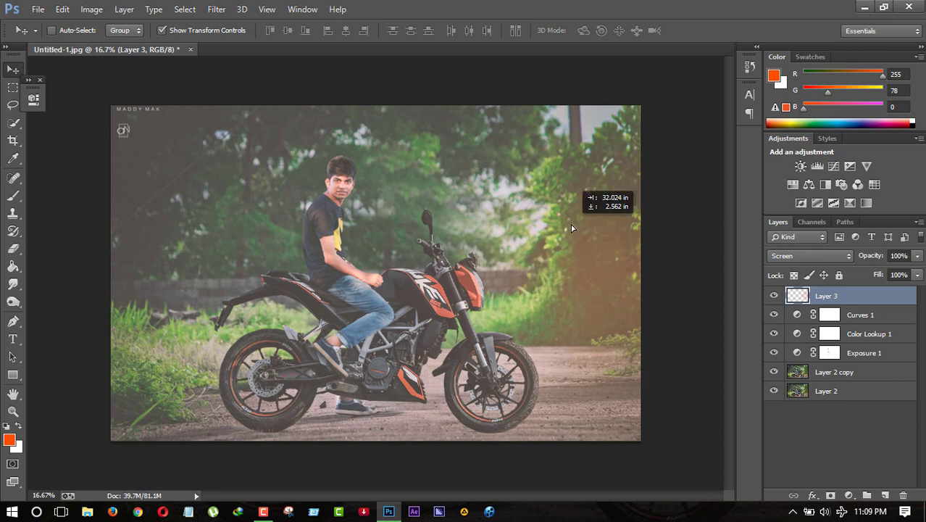
left_click_drag(621, 217, 593, 222)
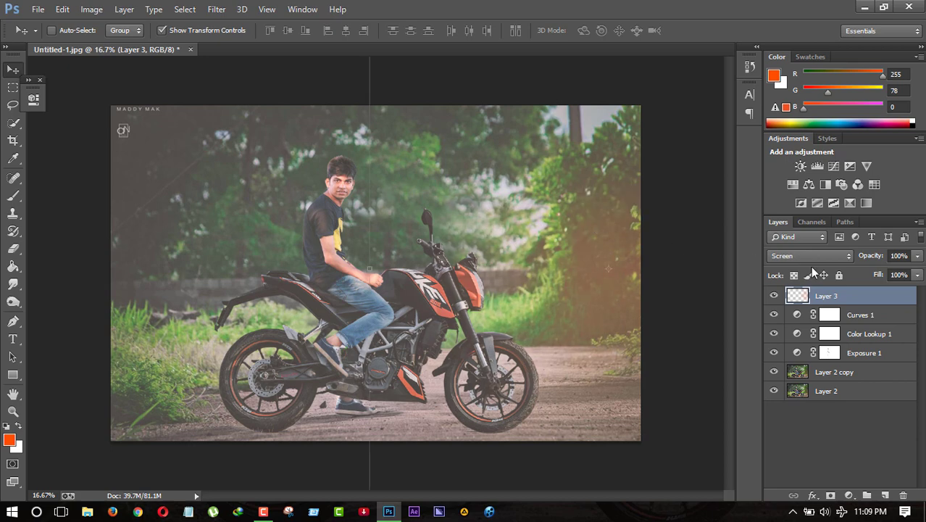
left_click(161, 31)
Duplicate the orange glow layer and place the copy near the right edge at 75% opacity.
key("ctrl+j")
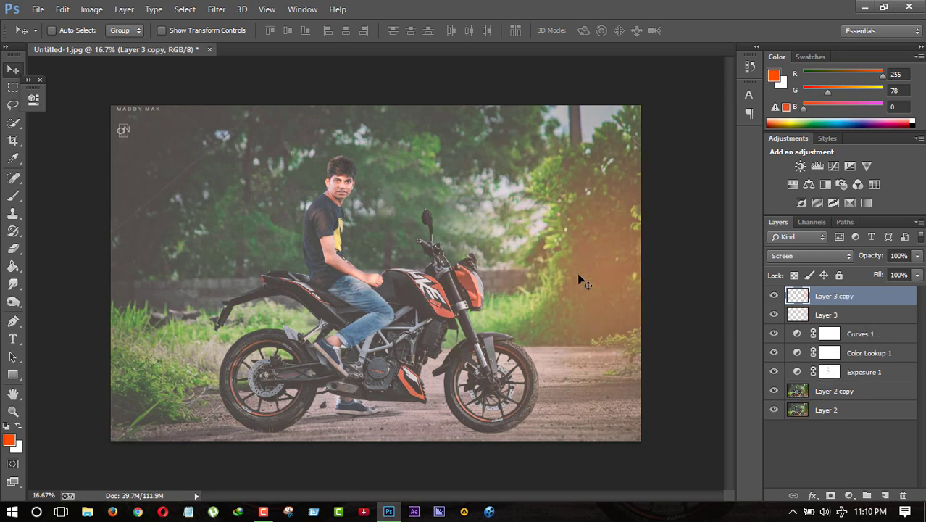
left_click_drag(586, 283, 248, 321)
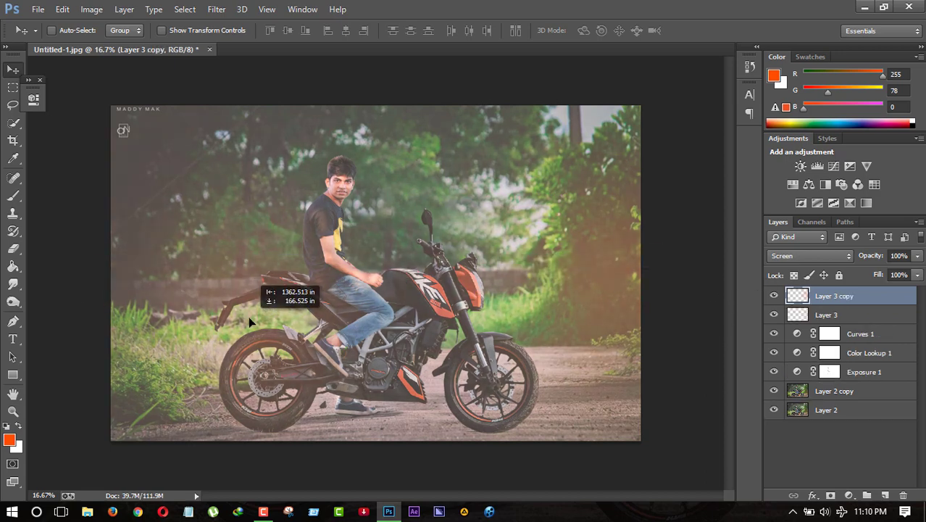
mouse_move(345, 339)
left_mouse_down()
mouse_move(644, 293)
mouse_move(636, 307)
left_mouse_up()
left_click(918, 255)
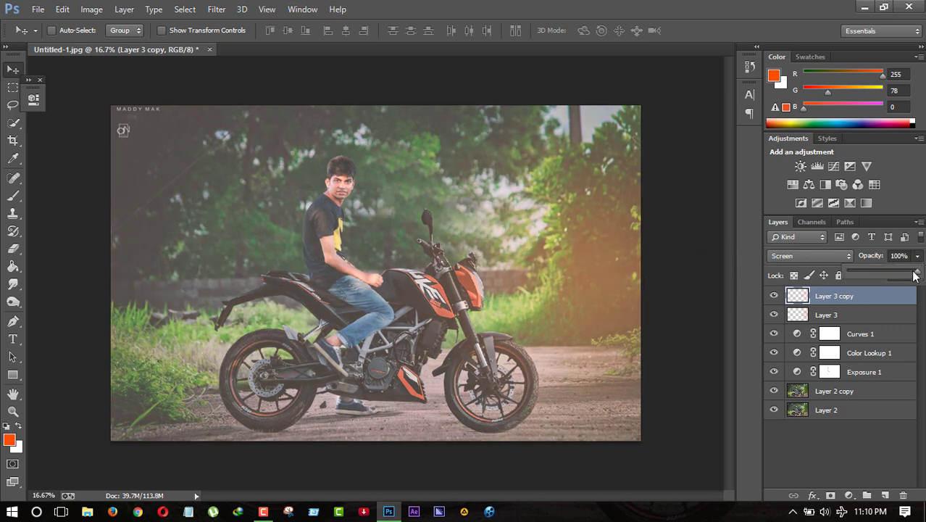
left_click_drag(917, 271, 903, 274)
mouse_move(638, 249)
left_mouse_down()
mouse_move(618, 144)
mouse_move(638, 283)
left_mouse_up()
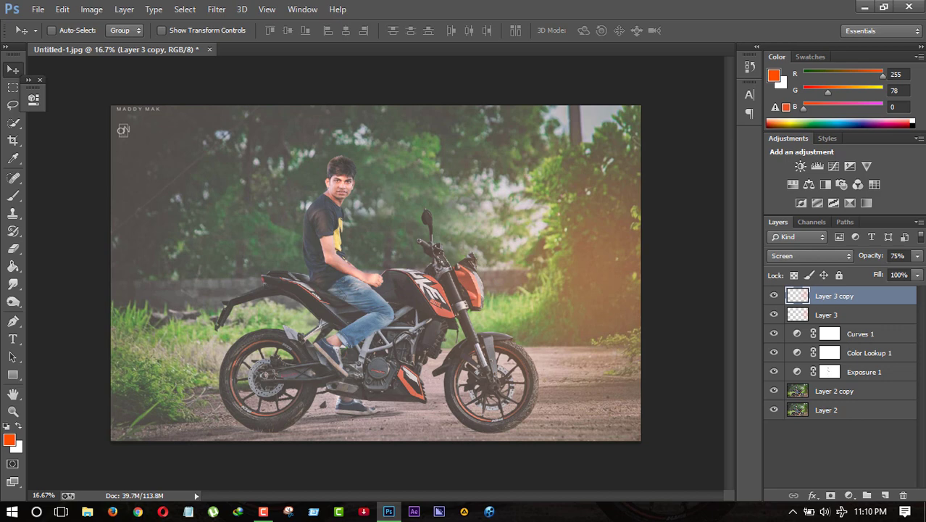
Ease the glow copy to 52% opacity and flatten the image into one layer.
left_click(775, 295)
left_click(774, 296)
left_click(917, 255)
left_click_drag(906, 272, 888, 272)
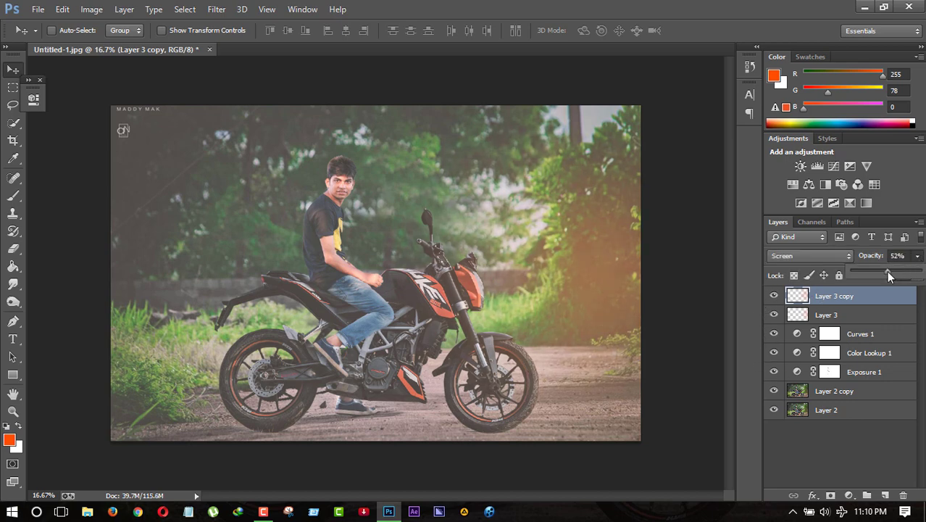
right_click(854, 299)
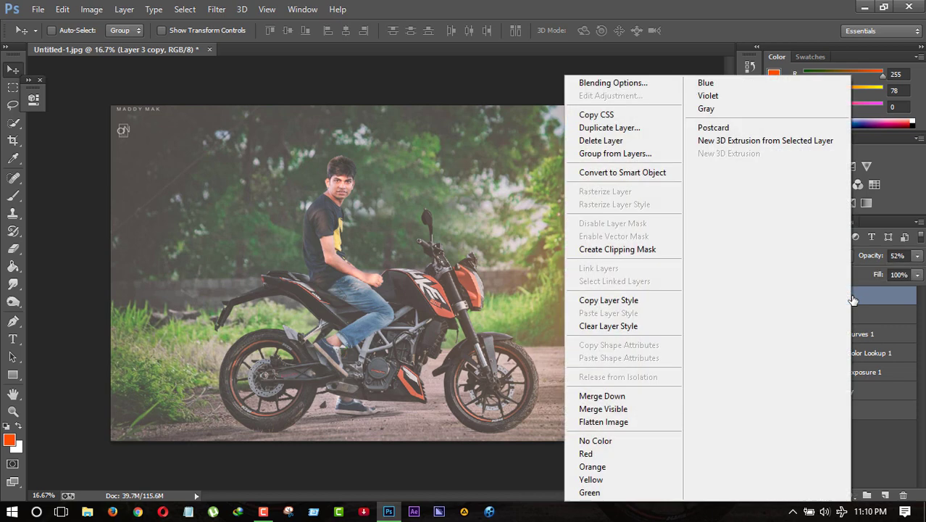
left_click(637, 401)
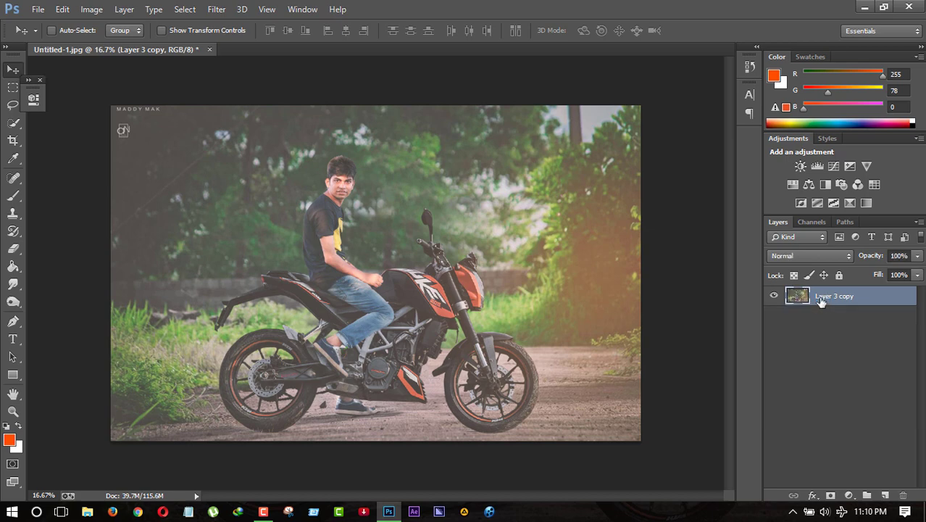
In the Camera Raw Filter, darken Blacks to -20 and Shadows to -9.
left_click(218, 10)
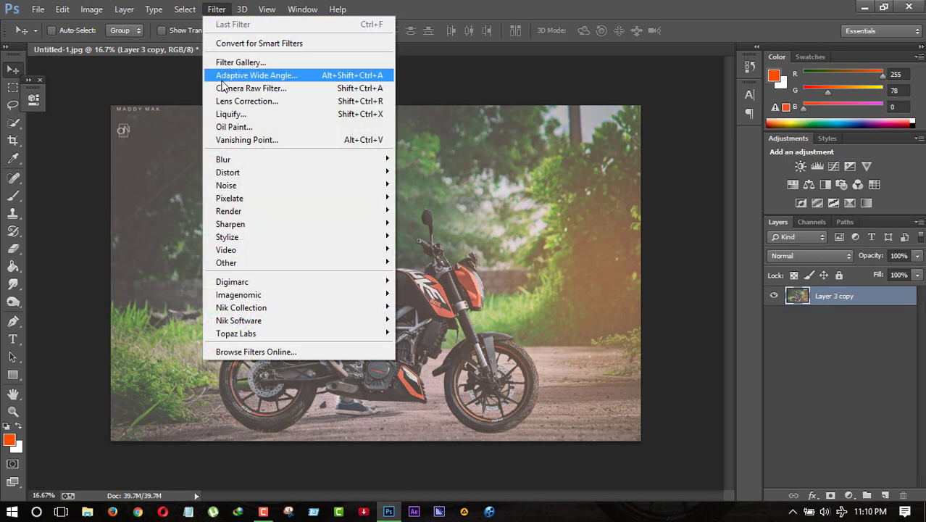
left_click(224, 87)
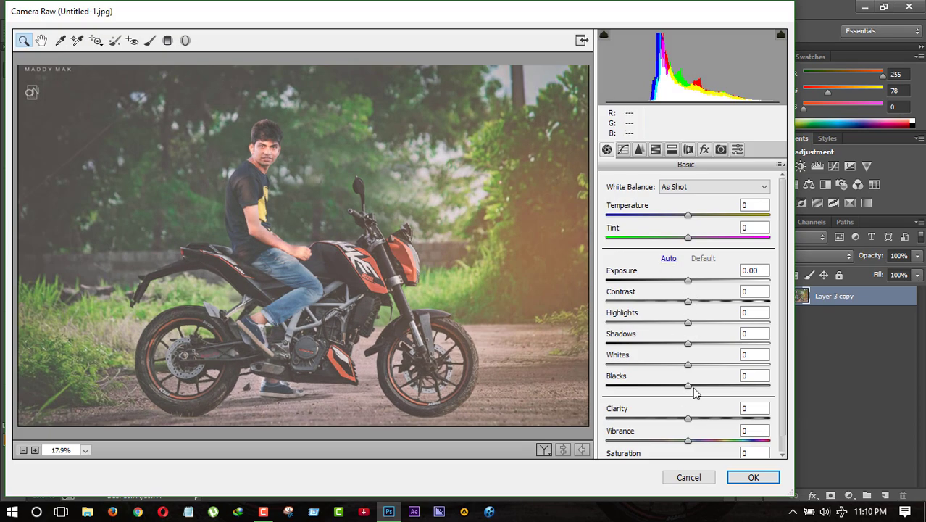
mouse_move(687, 387)
left_mouse_down()
mouse_move(654, 373)
mouse_move(676, 372)
mouse_move(676, 345)
mouse_move(659, 346)
mouse_move(681, 345)
mouse_move(695, 326)
left_mouse_up()
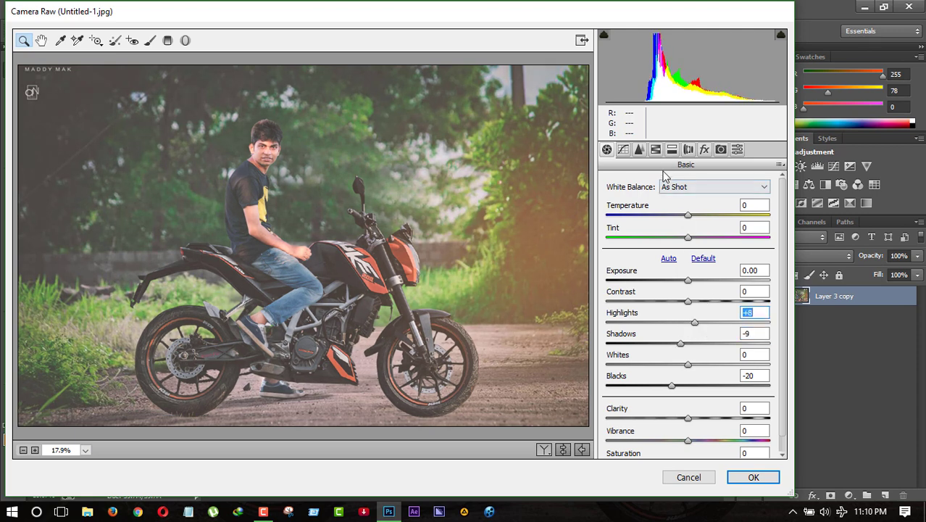
Add luminance noise reduction and a -22 post-crop vignette, then apply Camera Raw.
left_click(639, 149)
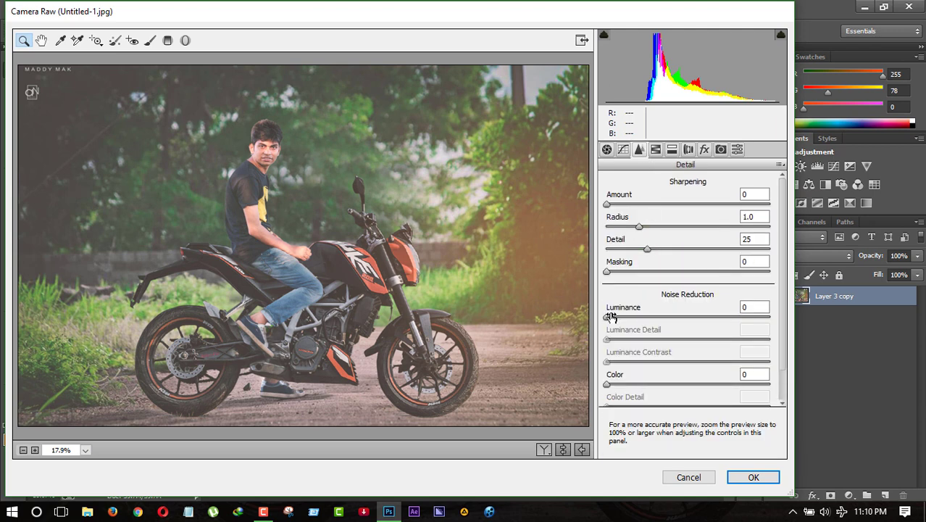
mouse_move(608, 316)
left_mouse_down()
mouse_move(651, 313)
mouse_move(595, 308)
mouse_move(611, 307)
mouse_move(612, 321)
left_mouse_up()
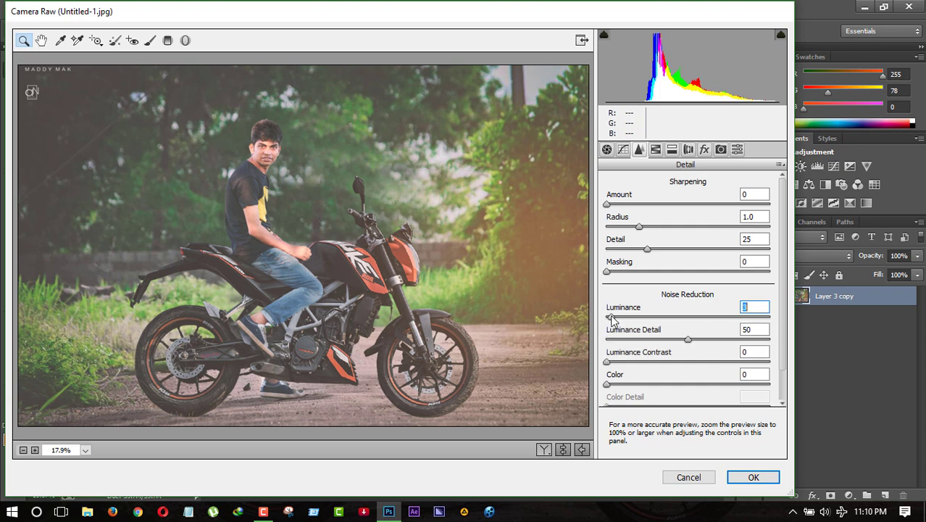
left_click(704, 149)
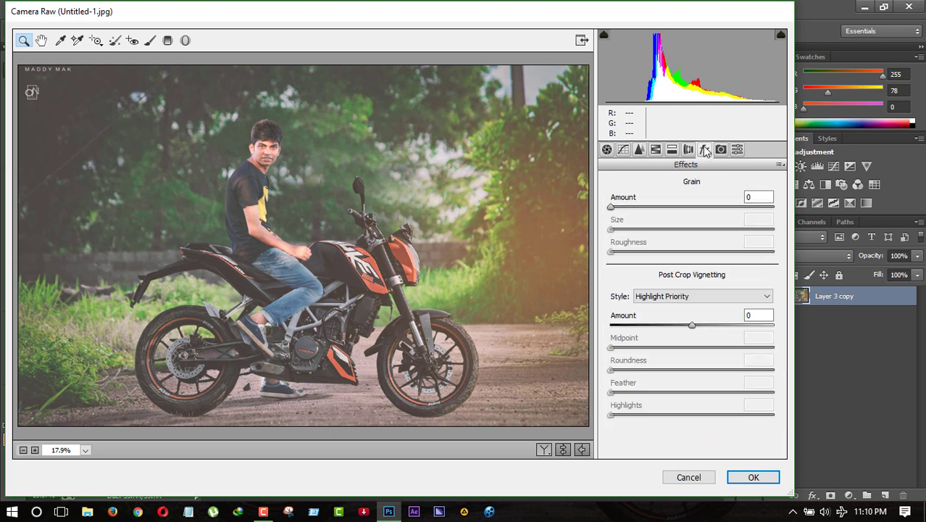
left_click_drag(692, 328, 673, 325)
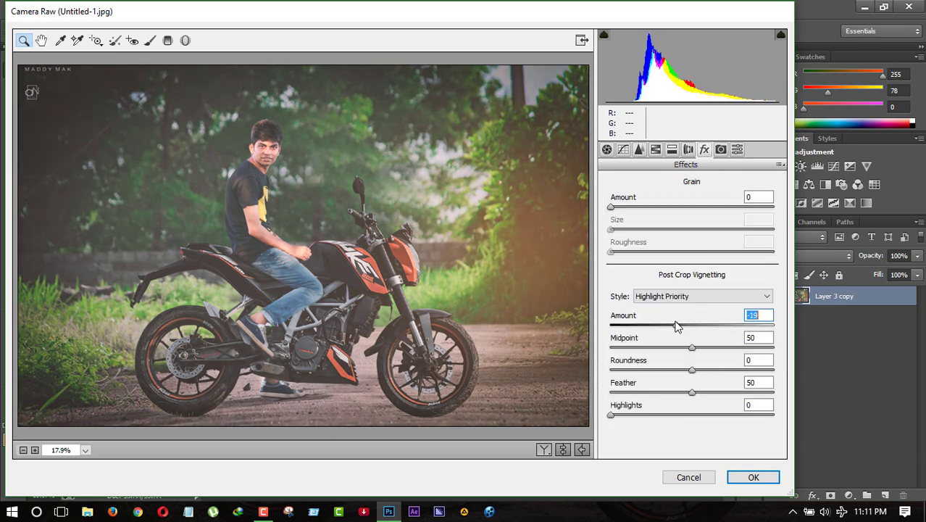
left_click(753, 477)
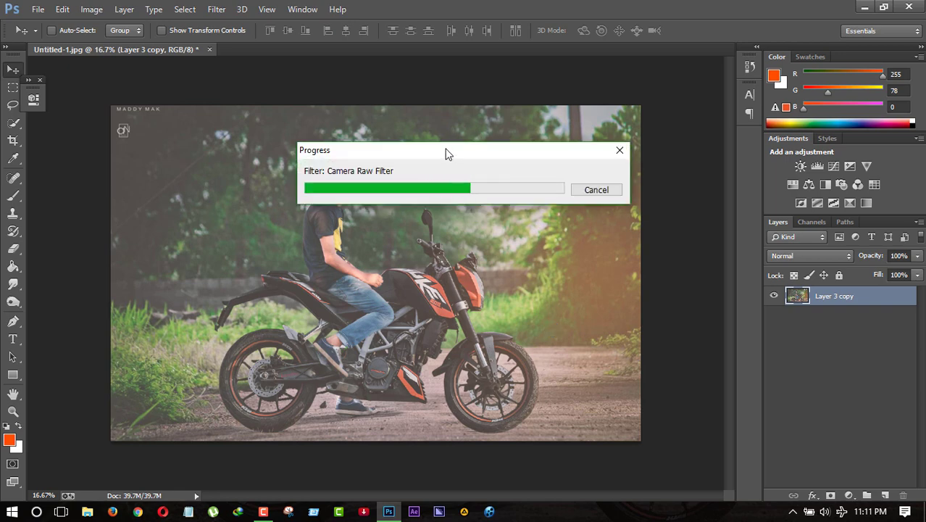
Use Edit > Fade Camera Raw Filter to reduce the grade to 64% opacity.
left_click_drag(447, 151, 377, 78)
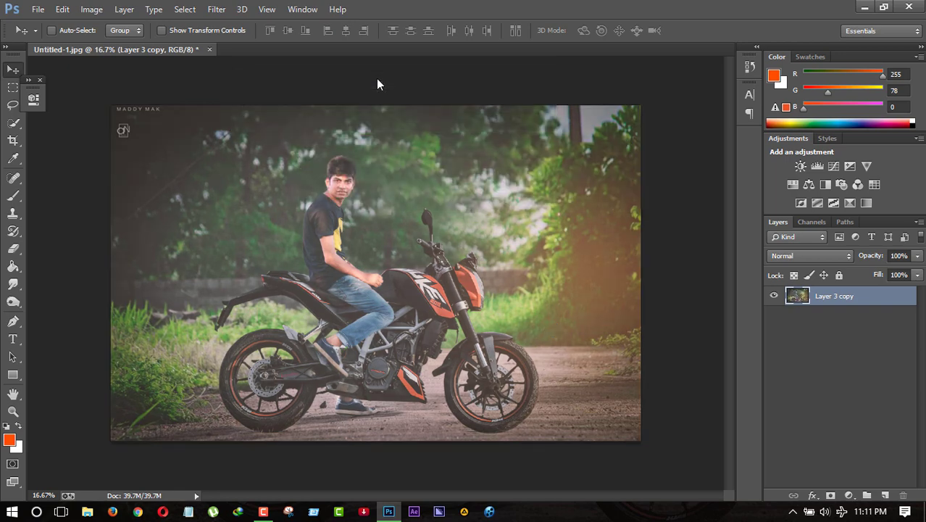
left_click(63, 8)
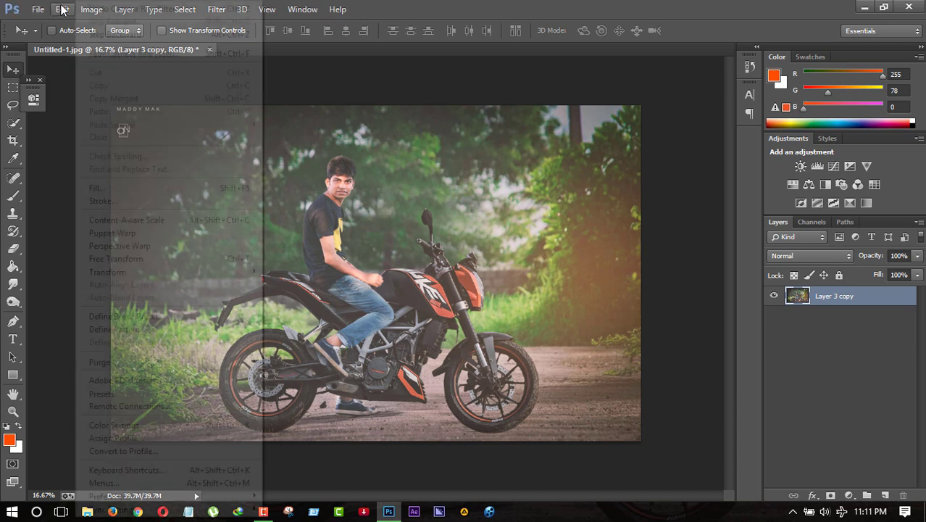
left_click(218, 55)
left_click_drag(637, 184, 696, 185)
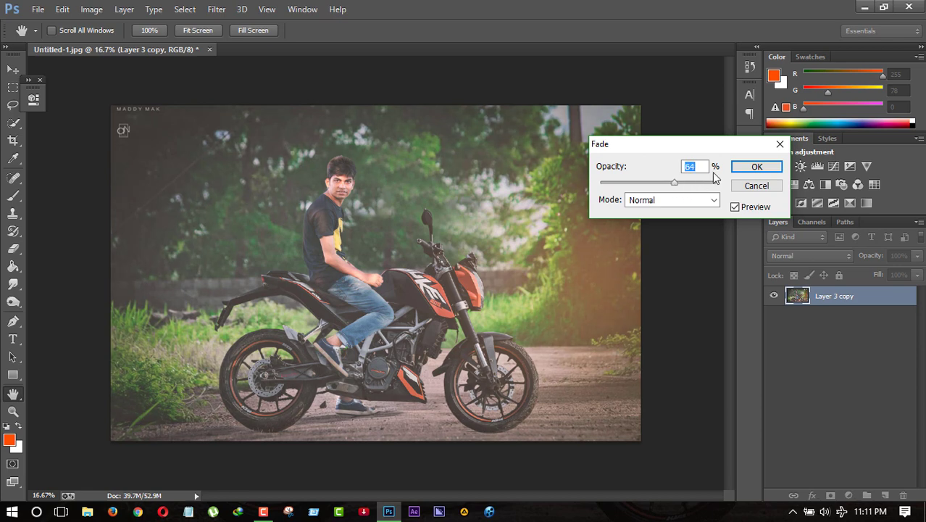
left_click(739, 169)
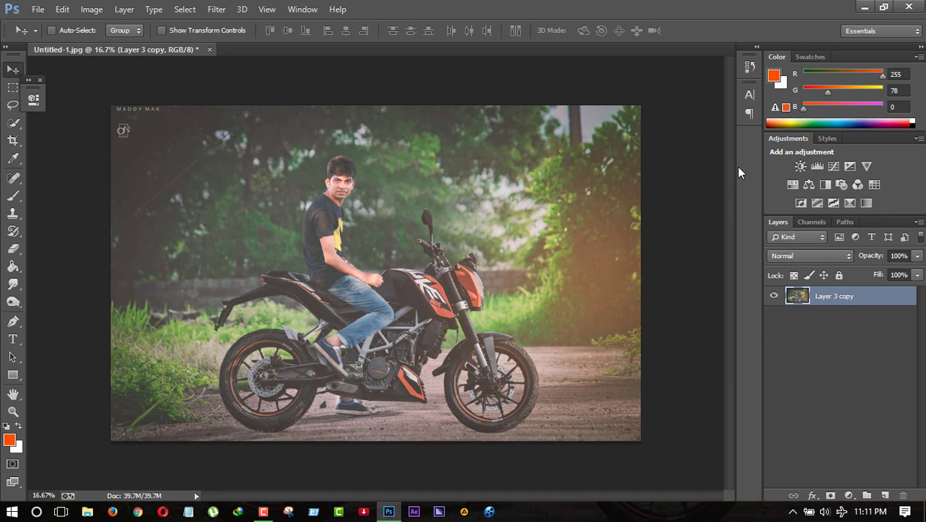
left_click(264, 511)
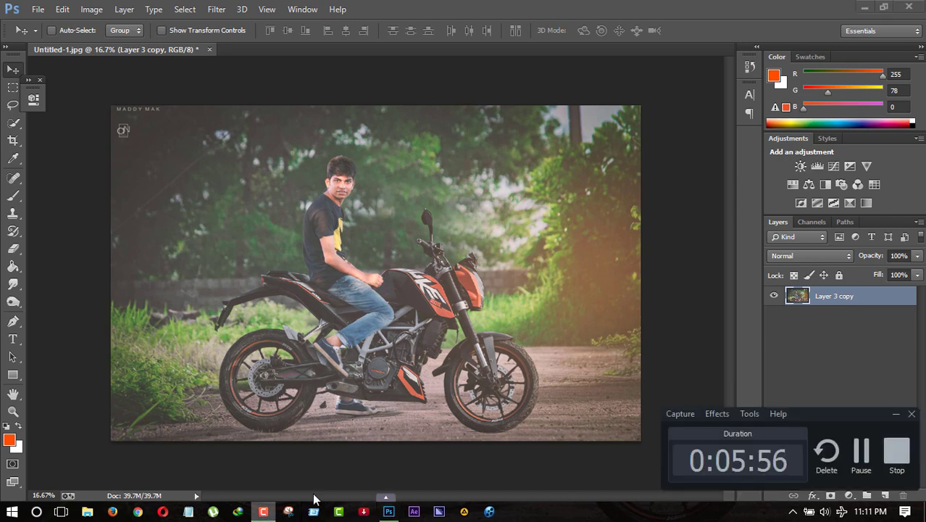